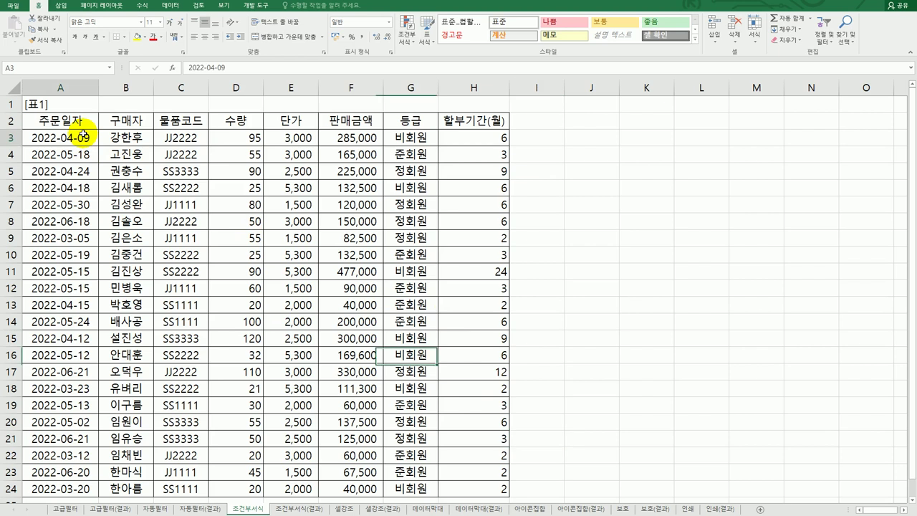
- Select the order table's data range A3:H24, leaving out the header row
{"action": "scroll", "coordinate": [401, 279], "scroll_direction": "down", "scroll_amount": 6}
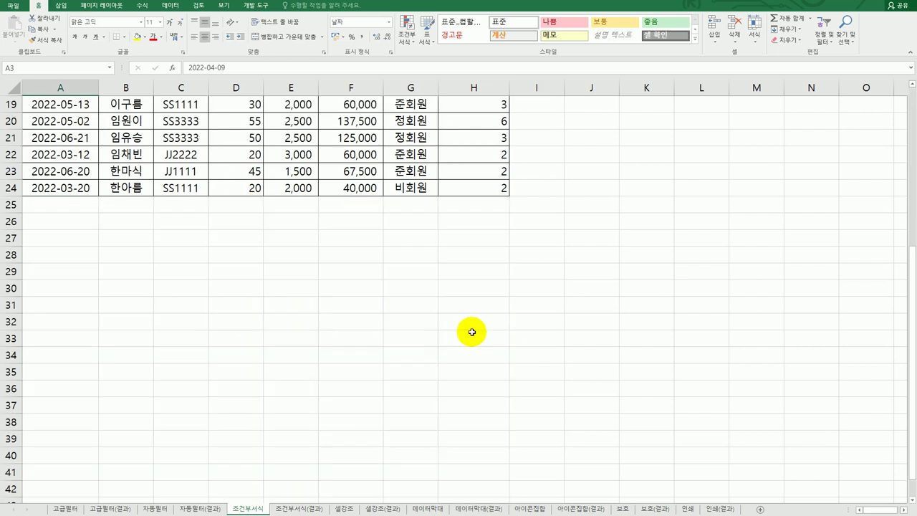
{"action": "left_click", "coordinate": [469, 188]}
{"action": "scroll", "coordinate": [478, 192], "scroll_direction": "up", "scroll_amount": 6}
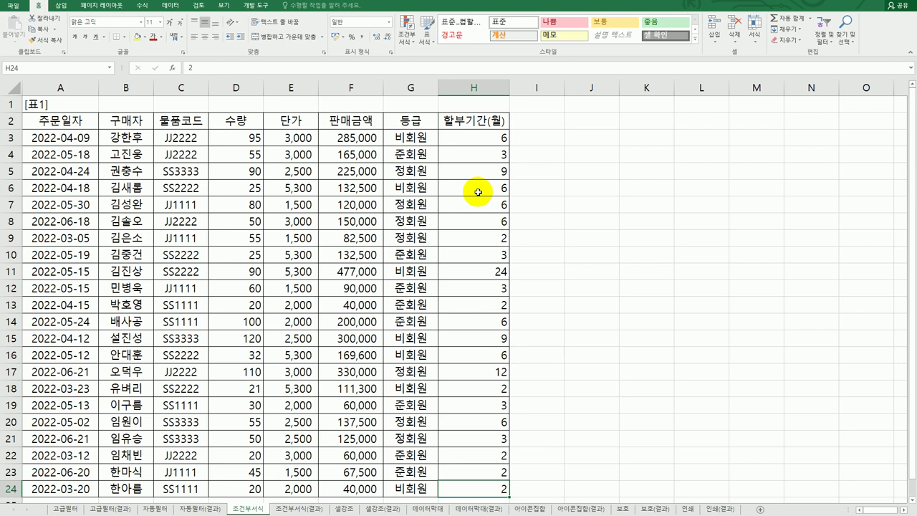
{"action": "left_click_drag", "start_coordinate": [51, 121], "coordinate": [467, 125]}
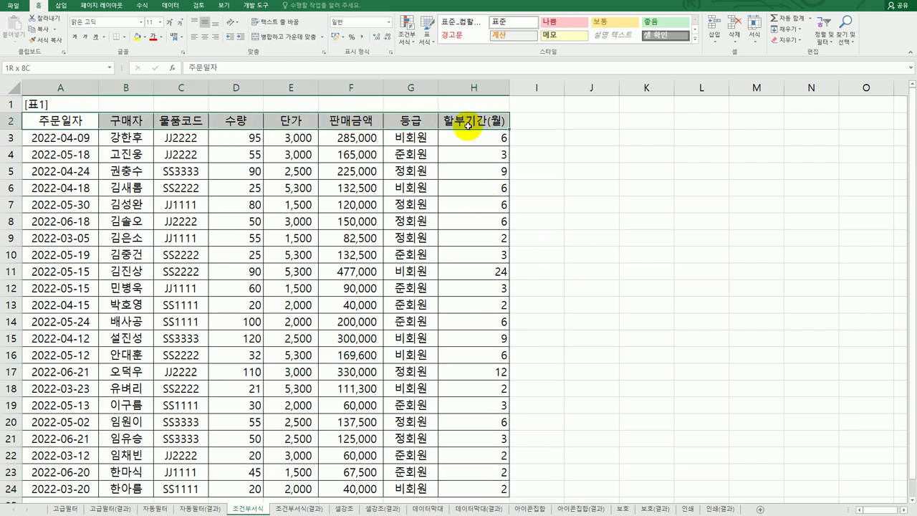
{"action": "left_click_drag", "start_coordinate": [53, 138], "coordinate": [290, 154]}
{"action": "left_click_drag", "start_coordinate": [331, 175], "coordinate": [471, 403]}
{"action": "scroll", "coordinate": [471, 403], "scroll_direction": "up", "scroll_amount": 2}
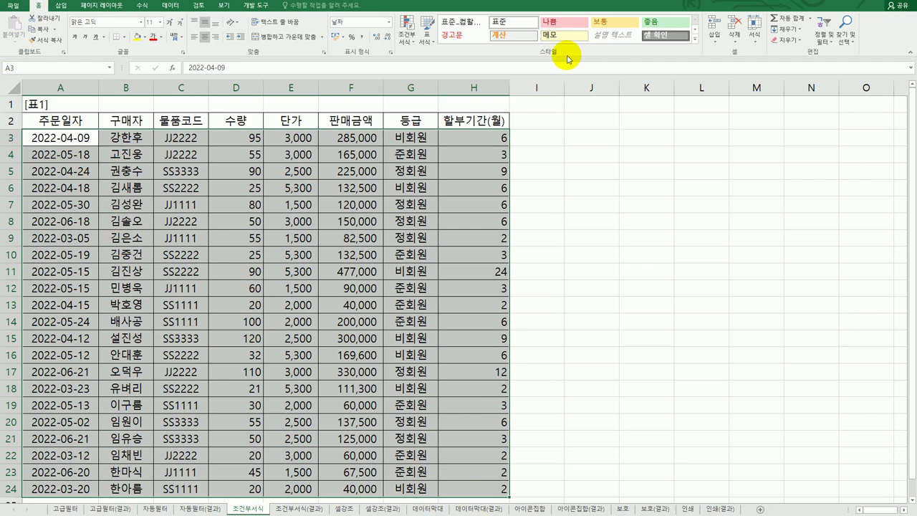
- Start a new conditional formatting rule that uses a formula to determine which cells to format
{"action": "left_click", "coordinate": [407, 40]}
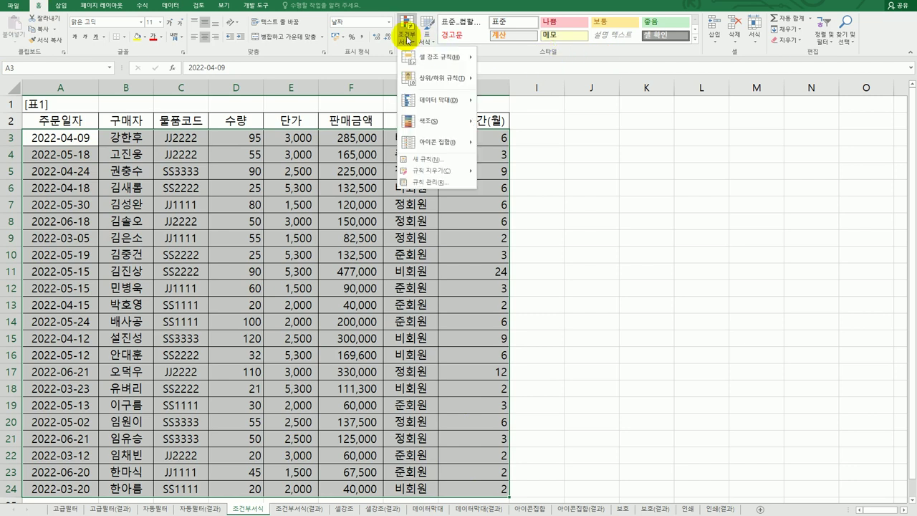
{"action": "left_click", "coordinate": [443, 160]}
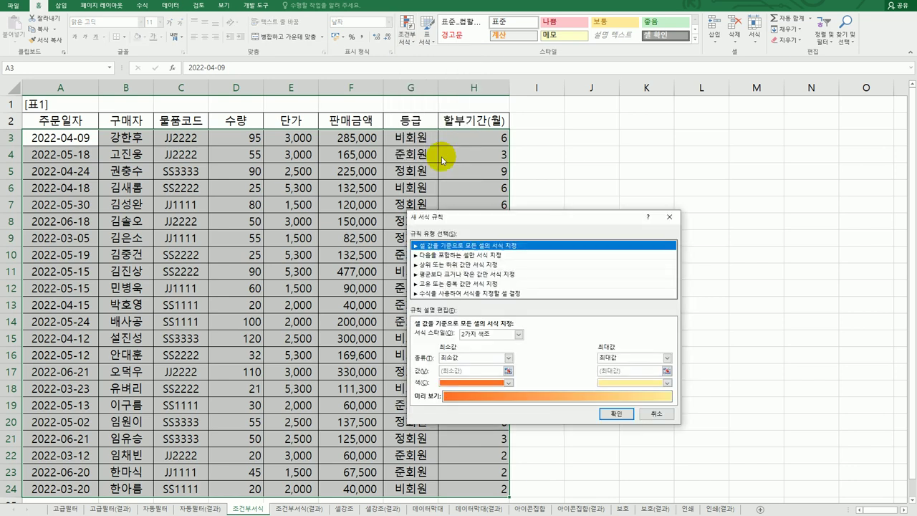
{"action": "left_click_drag", "start_coordinate": [553, 217], "coordinate": [703, 144]}
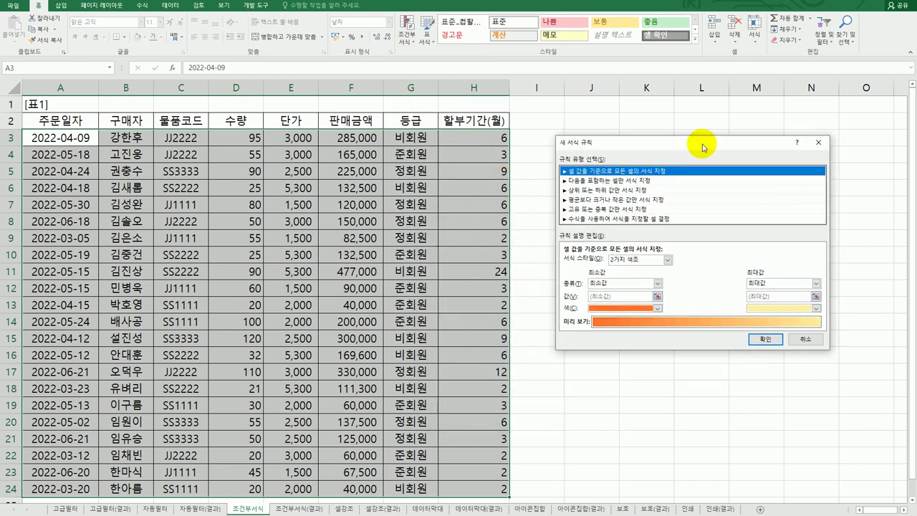
{"action": "left_click", "coordinate": [644, 221]}
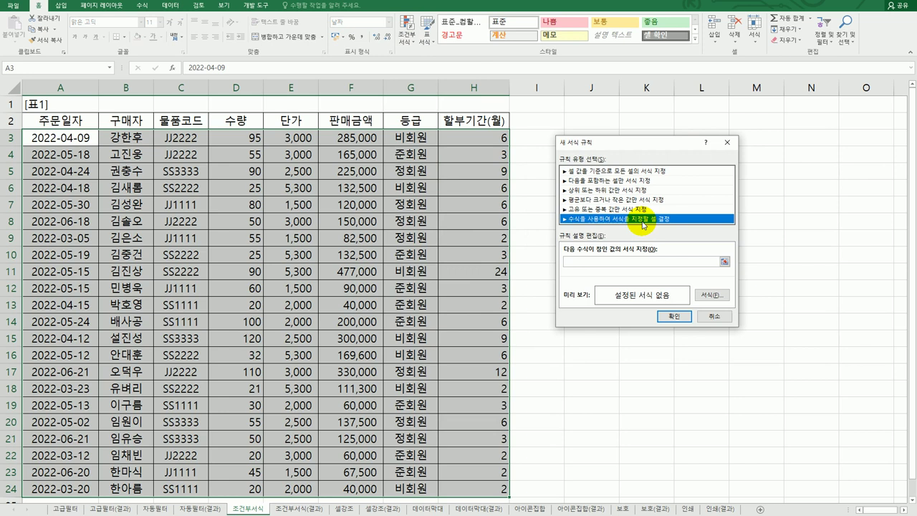
{"action": "left_click", "coordinate": [628, 260]}
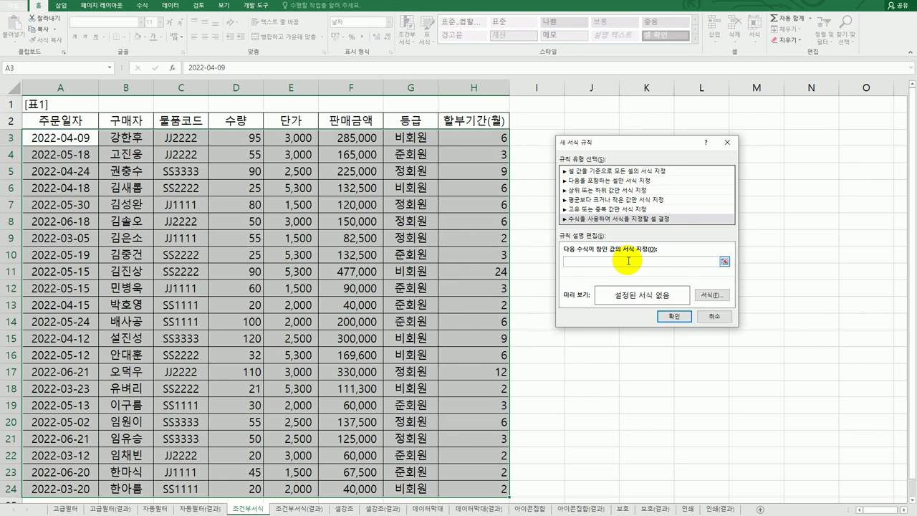
- Begin the rule formula with =AND(MONTH($A3)=5, so that it tests for order dates in May, with only column A locked
{"action": "type", "text": "="}
{"action": "type", "text": "AND("}
{"action": "type", "text": "MONTH("}
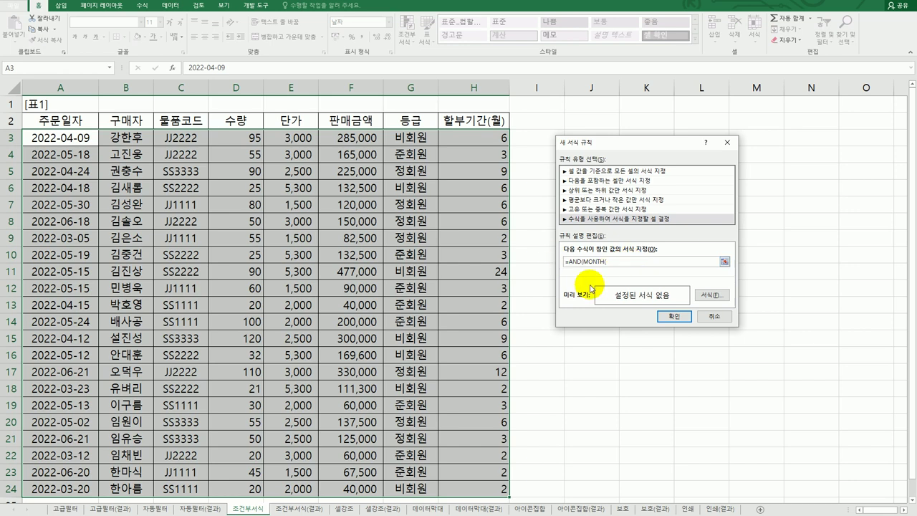
{"action": "left_click", "coordinate": [64, 134]}
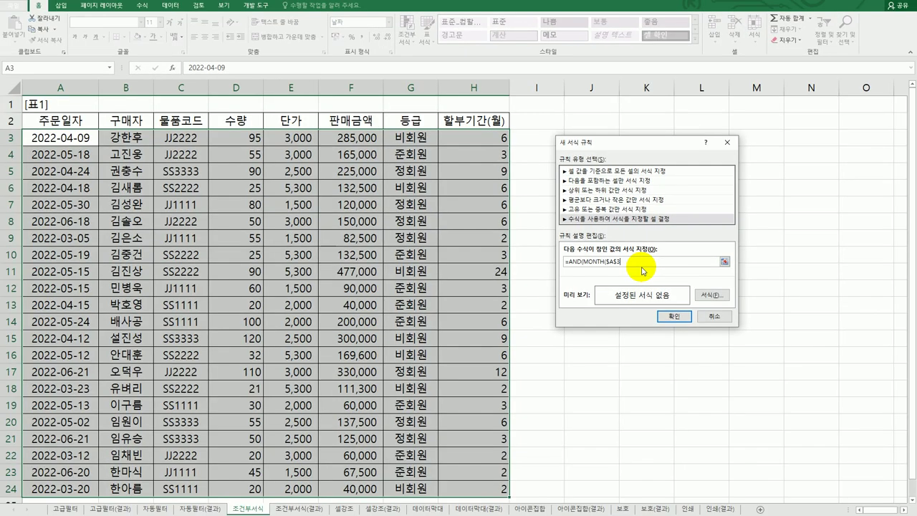
{"action": "key", "text": "F4"}
{"action": "type", "text": ")=5"}
{"action": "key", "text": "BackSpace"}
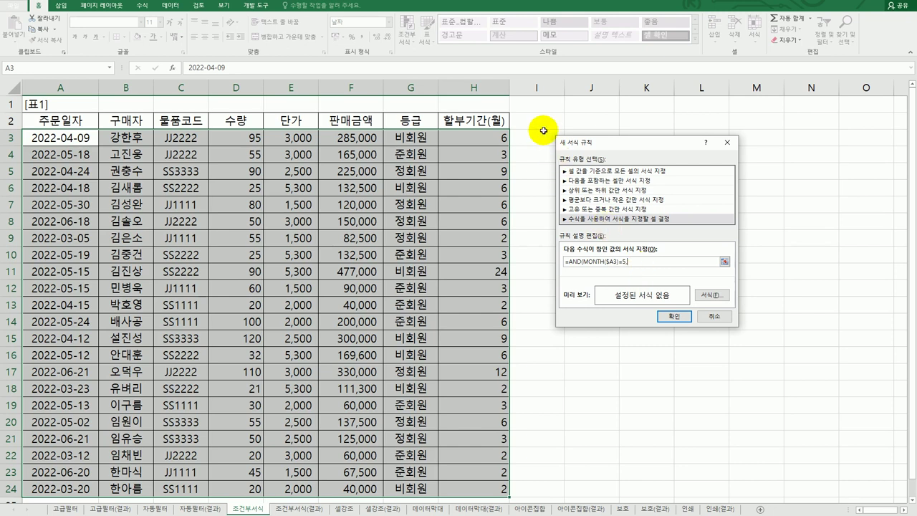
{"action": "type", "text": ","}
- Add the condition $H3>=6 to the rule formula for the installment period, locking only column H
{"action": "left_click", "coordinate": [488, 139]}
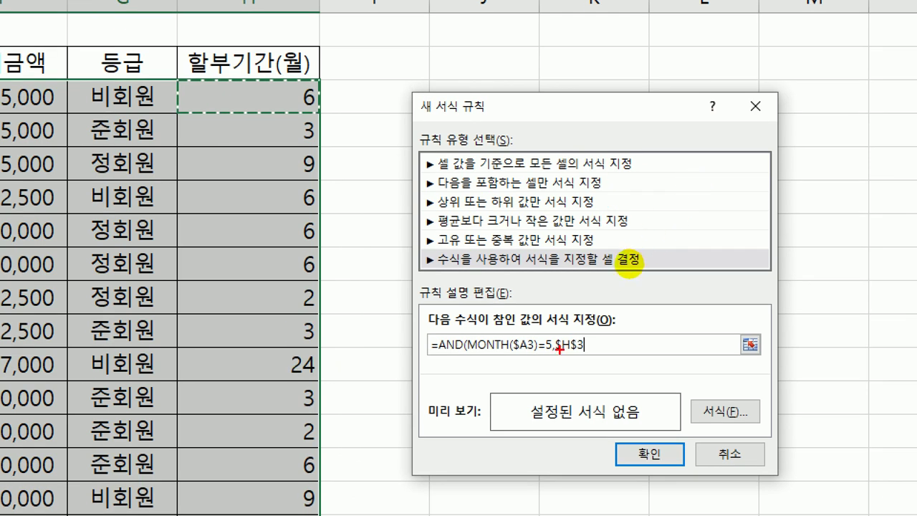
{"action": "left_click", "coordinate": [583, 346]}
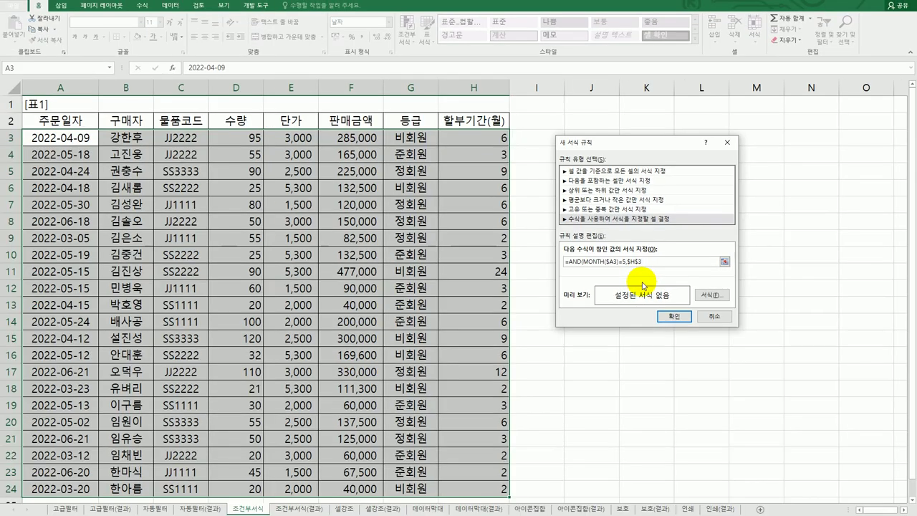
{"action": "key", "text": "F4"}
{"action": "key", "text": "F4"}
{"action": "type", "text": ">=6"}
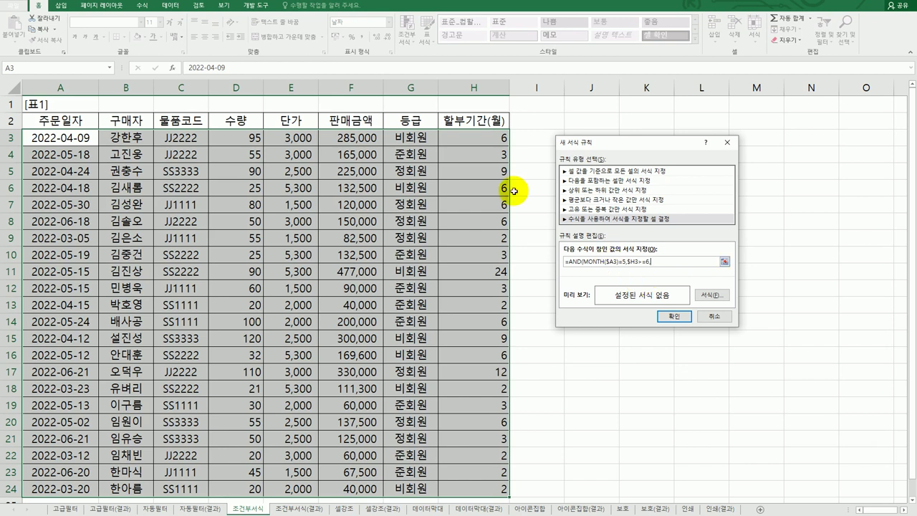
- Add the upper limit $H3<=12 for the installment period and close the AND function
{"action": "left_click", "coordinate": [485, 134]}
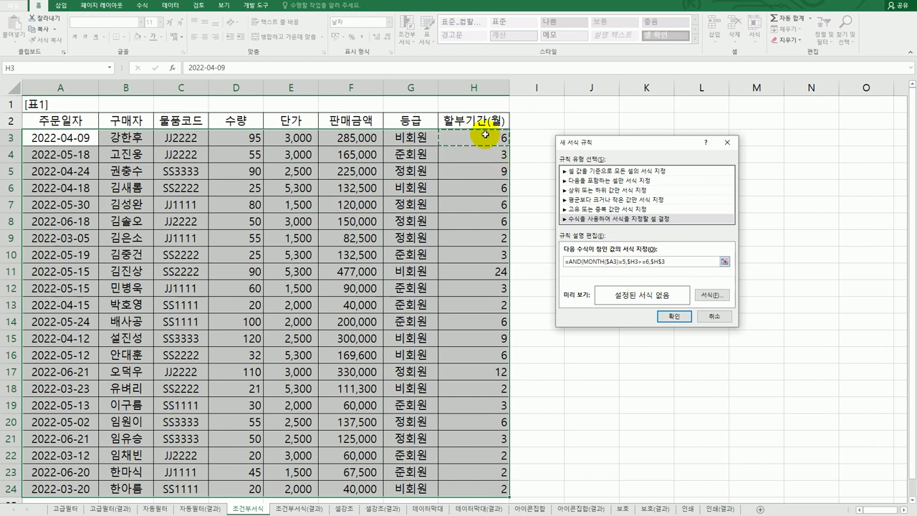
{"action": "key", "text": "F4"}
{"action": "key", "text": "F4"}
{"action": "type", "text": "<=12)"}
{"action": "type", "text": ")"}
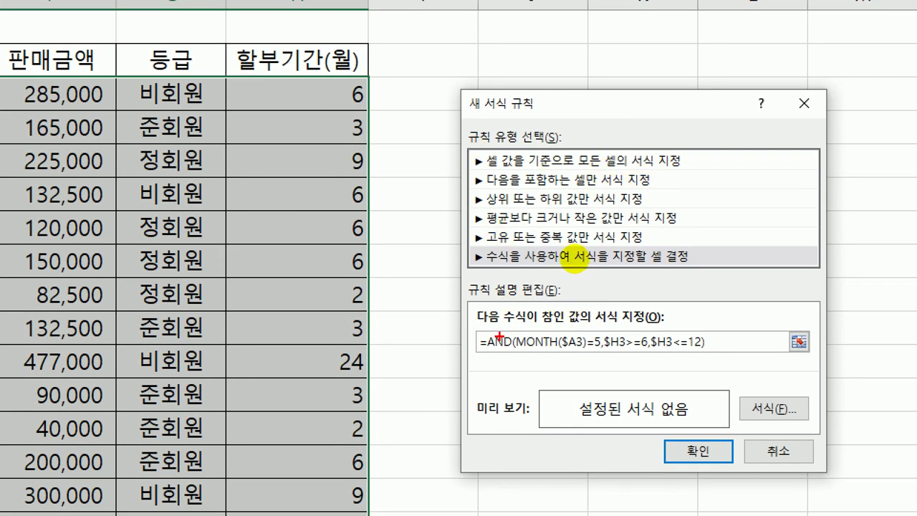
{"action": "left_click_drag", "start_coordinate": [484, 352], "coordinate": [700, 357]}
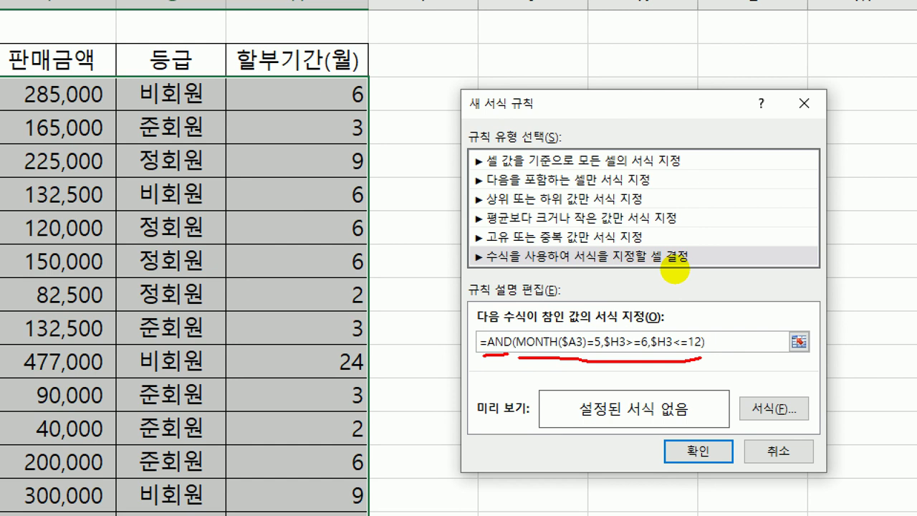
{"action": "left_click_drag", "start_coordinate": [539, 309], "coordinate": [540, 324]}
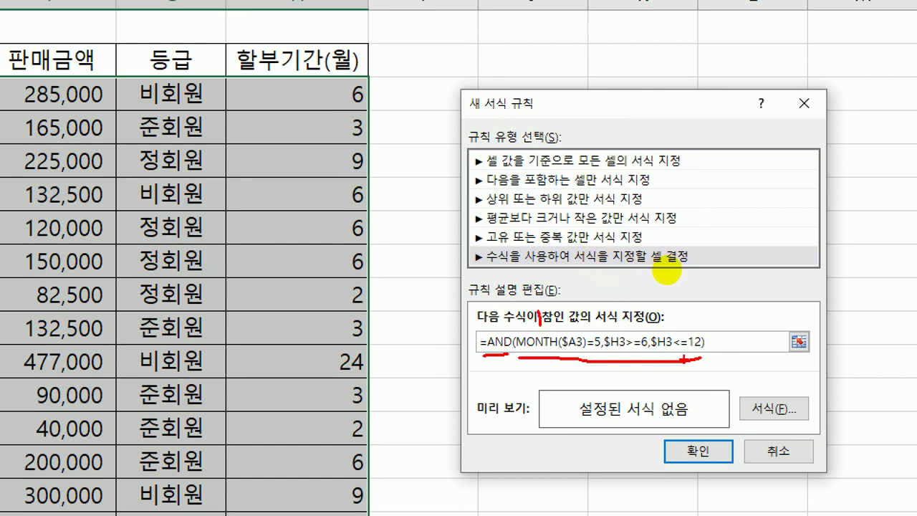
{"action": "mouse_move", "coordinate": [688, 358]}
{"action": "left_mouse_down"}
{"action": "mouse_move", "coordinate": [637, 364]}
{"action": "mouse_move", "coordinate": [609, 355]}
{"action": "mouse_move", "coordinate": [630, 321]}
{"action": "mouse_move", "coordinate": [699, 351]}
{"action": "left_mouse_up"}
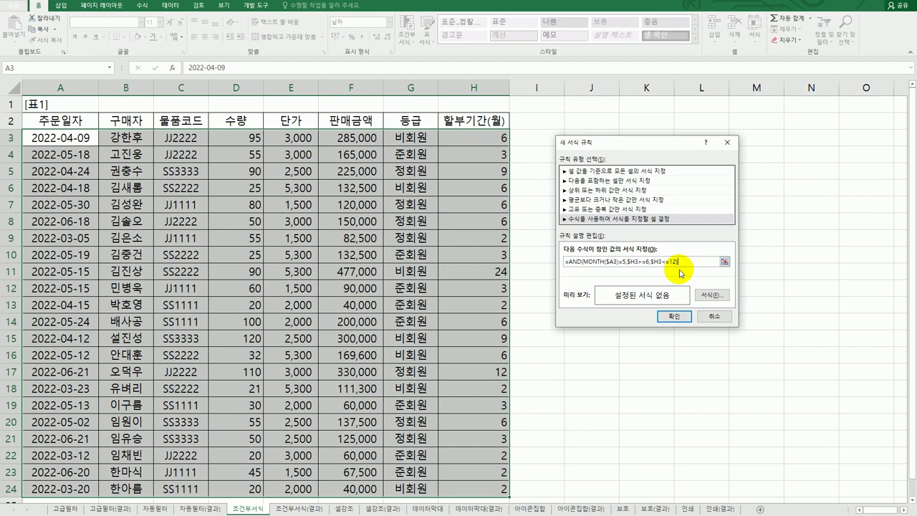
- Give the rule a bold italic font in standard green and apply it to the selected data
{"action": "left_click", "coordinate": [707, 296]}
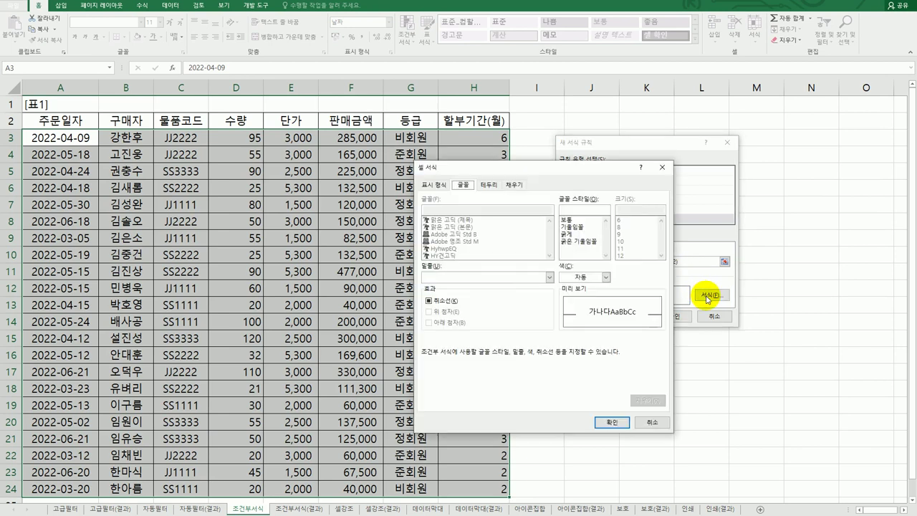
{"action": "left_click", "coordinate": [589, 242]}
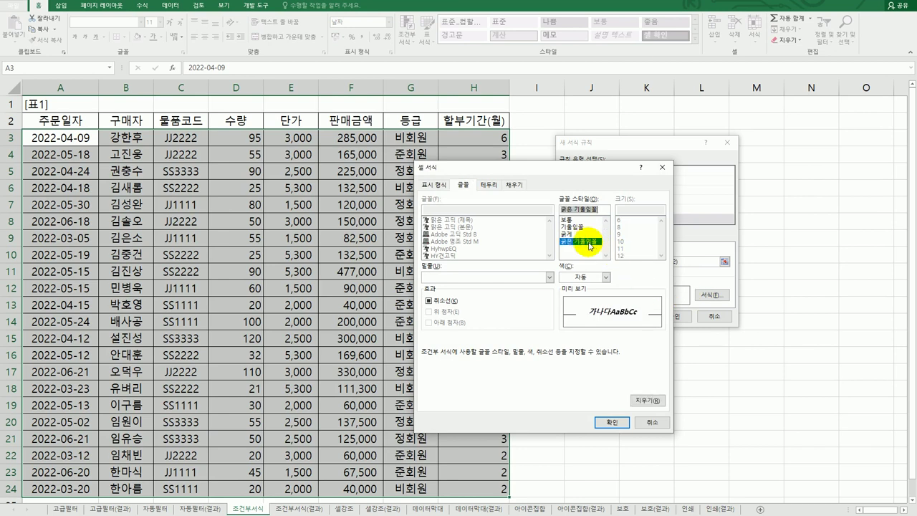
{"action": "left_click", "coordinate": [606, 277]}
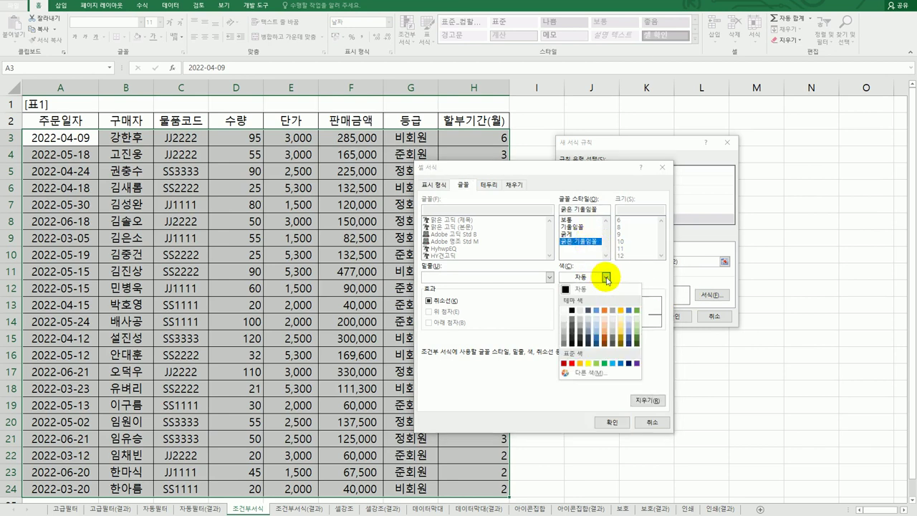
{"action": "left_click", "coordinate": [605, 364]}
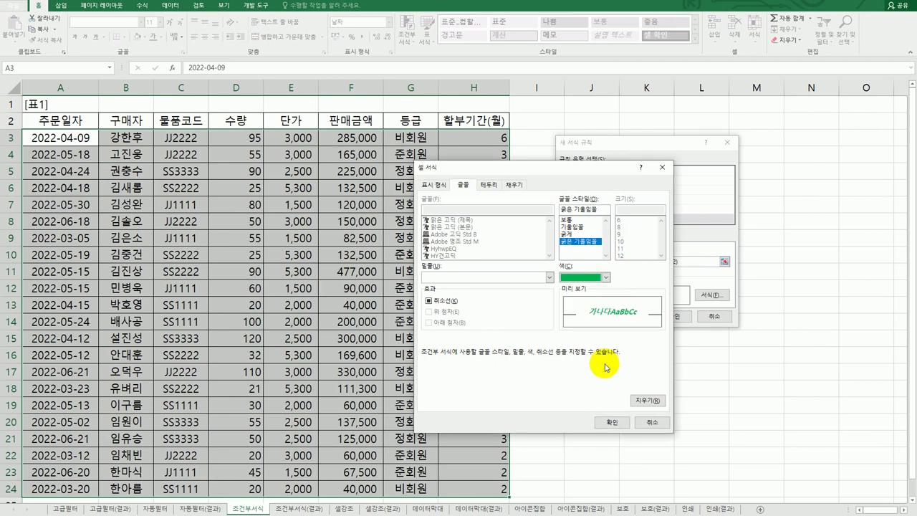
{"action": "left_click", "coordinate": [611, 422]}
{"action": "left_click", "coordinate": [676, 317]}
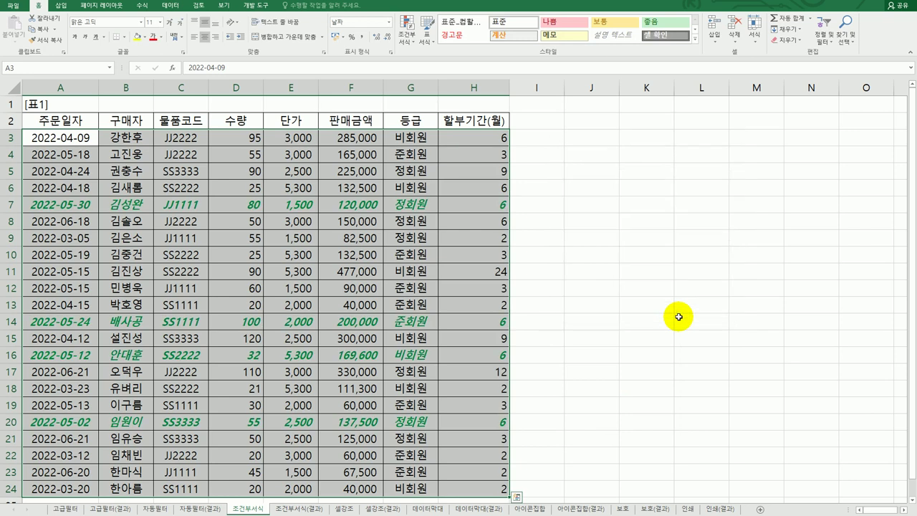
- Examine the dates and installment periods of the highlighted rows and compare them with the 조건부서식(결과) sheet
{"action": "left_click", "coordinate": [75, 209]}
{"action": "left_click", "coordinate": [72, 315]}
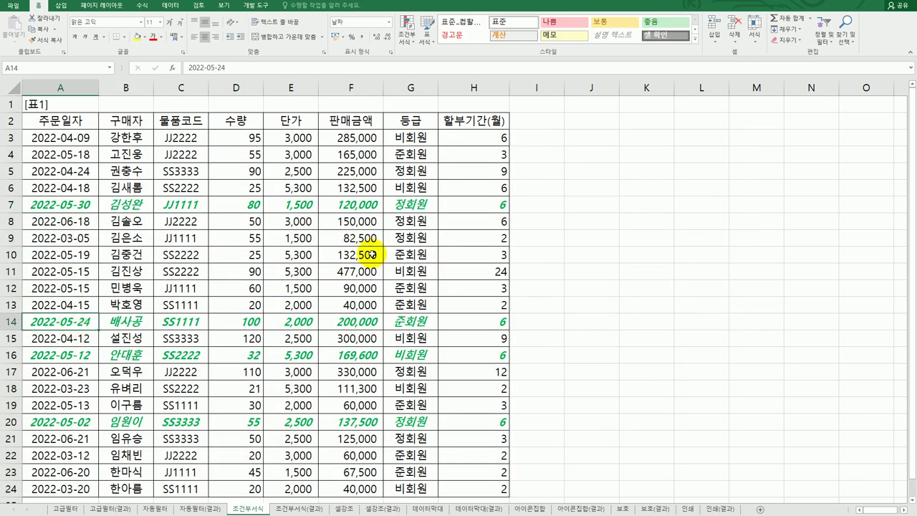
{"action": "left_click", "coordinate": [461, 208]}
{"action": "left_click", "coordinate": [471, 322]}
{"action": "left_click", "coordinate": [469, 418]}
{"action": "scroll", "coordinate": [477, 394], "scroll_direction": "down", "scroll_amount": 6}
{"action": "scroll", "coordinate": [477, 394], "scroll_direction": "up", "scroll_amount": 6}
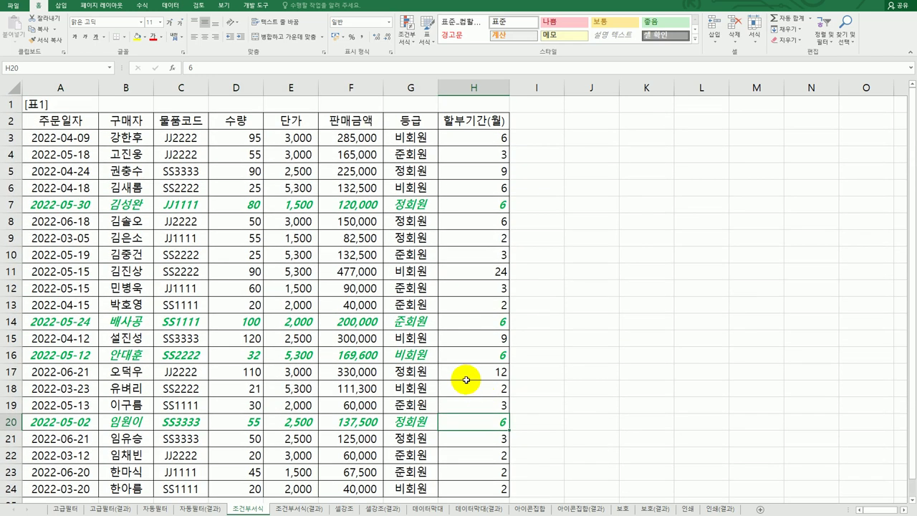
{"action": "left_click", "coordinate": [297, 509]}
{"action": "left_click", "coordinate": [251, 509]}
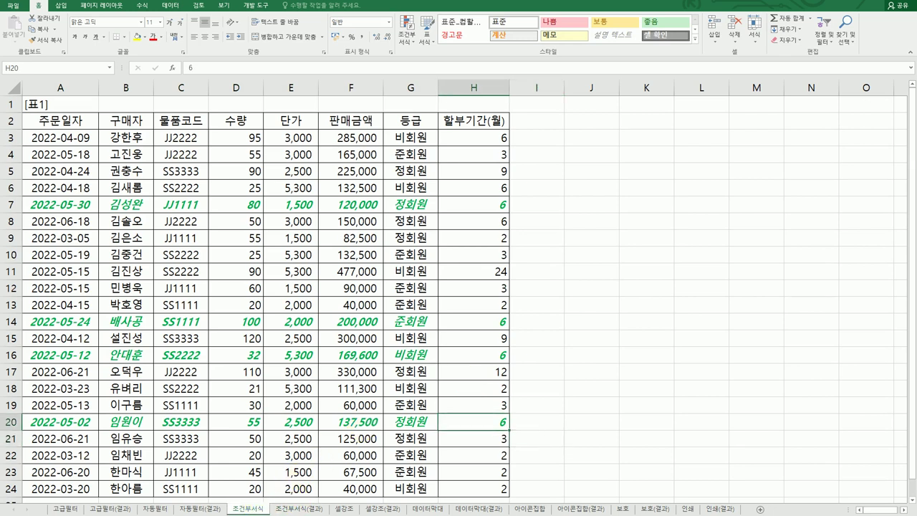
{"action": "left_click", "coordinate": [309, 509]}
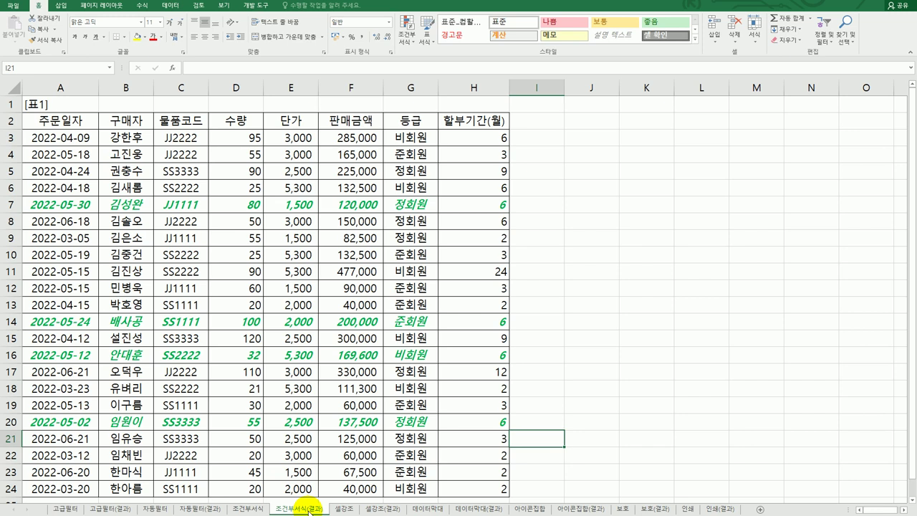
- On the 셀강조 sheet, start a duplicate-values highlight rule for the 물품코드 cells C3:C24
{"action": "left_click", "coordinate": [342, 509]}
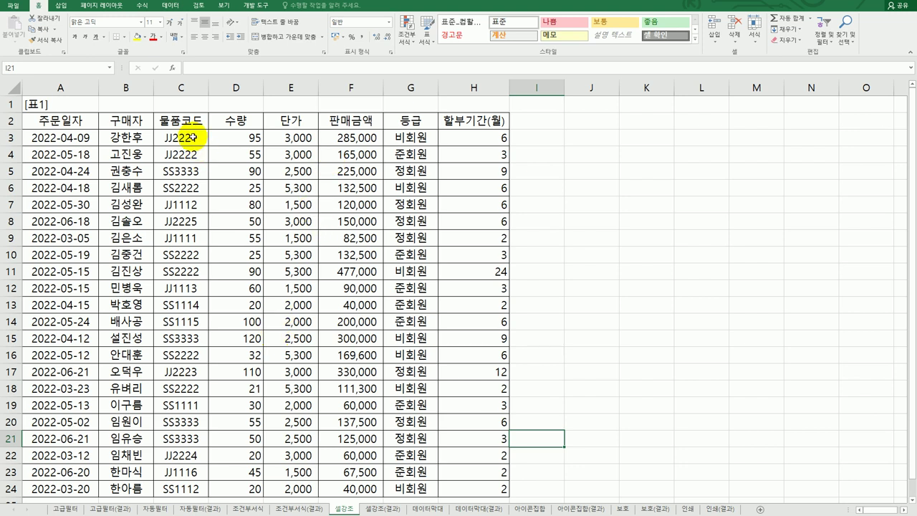
{"action": "left_click_drag", "start_coordinate": [193, 137], "coordinate": [180, 486]}
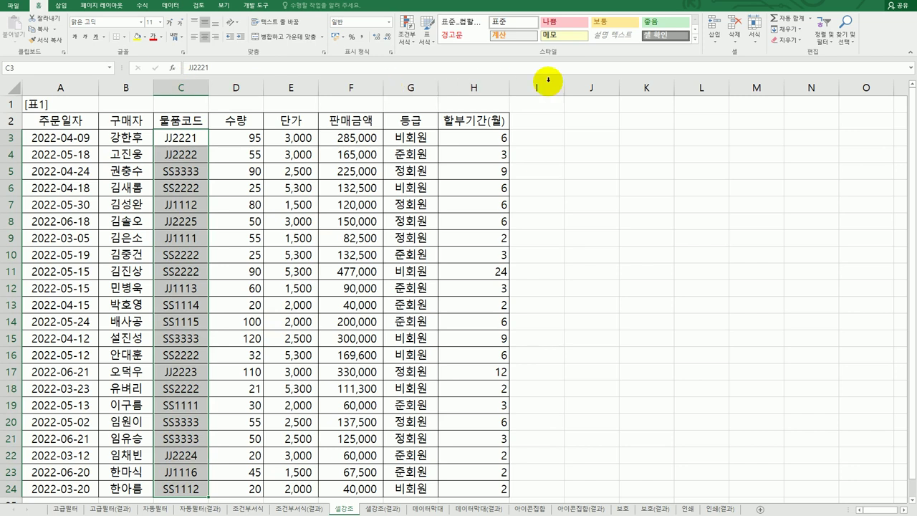
{"action": "left_click", "coordinate": [405, 40]}
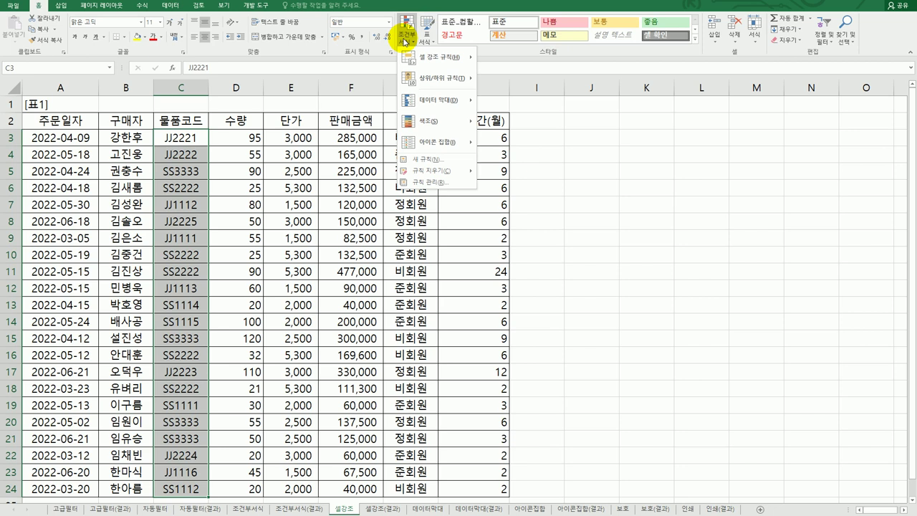
{"action": "mouse_move", "coordinate": [431, 67]}
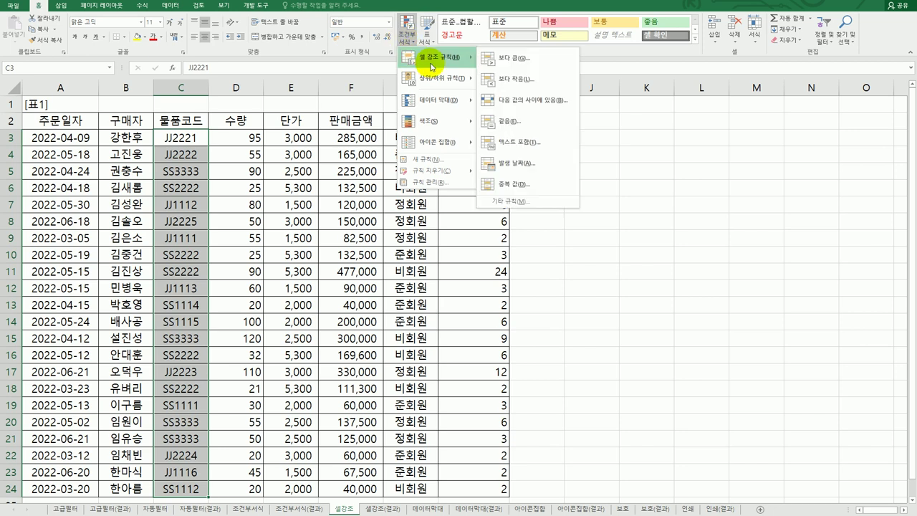
{"action": "left_click", "coordinate": [524, 187]}
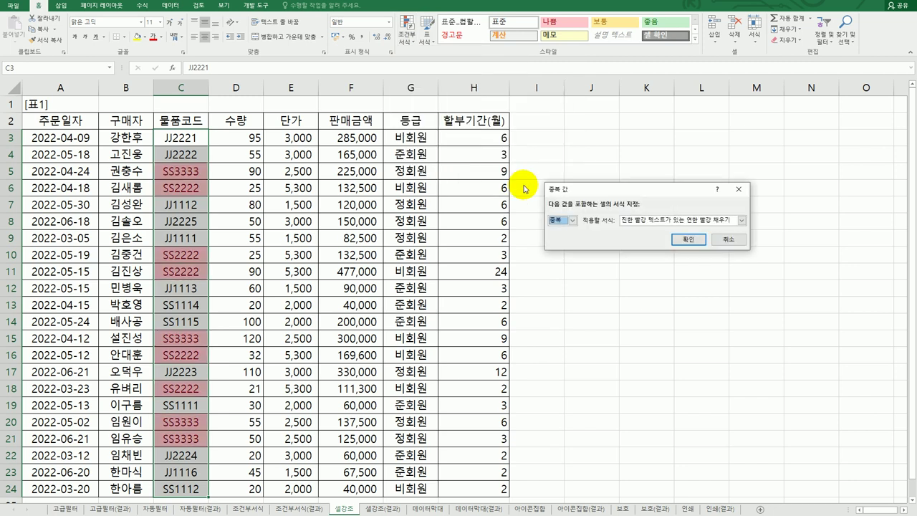
{"action": "left_click_drag", "start_coordinate": [519, 188], "coordinate": [478, 176]}
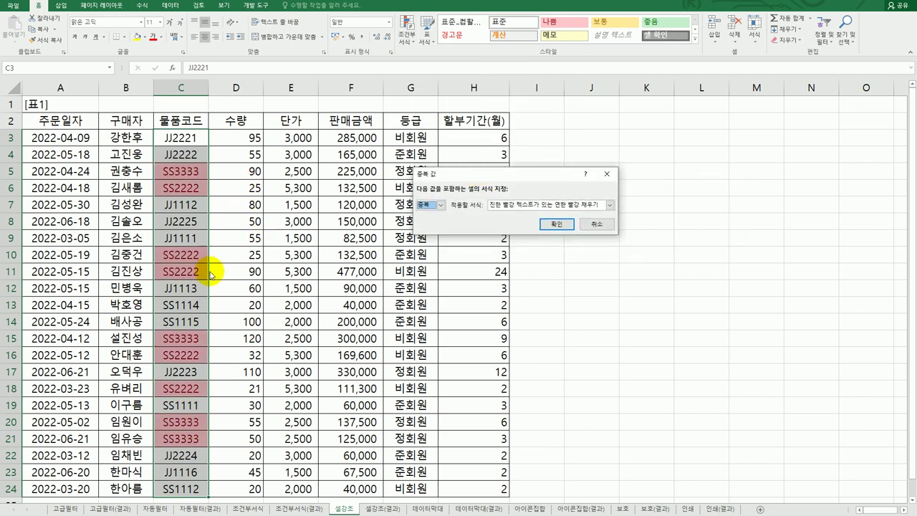
- Format the duplicate product codes with 진한 녹색 텍스트가 있는 녹색 채우기 and apply the rule
{"action": "left_click", "coordinate": [610, 205]}
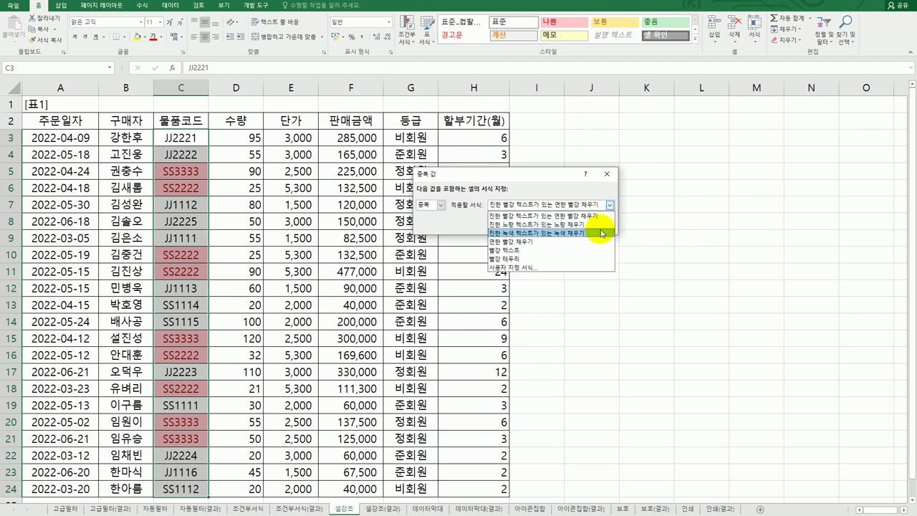
{"action": "left_click", "coordinate": [600, 233]}
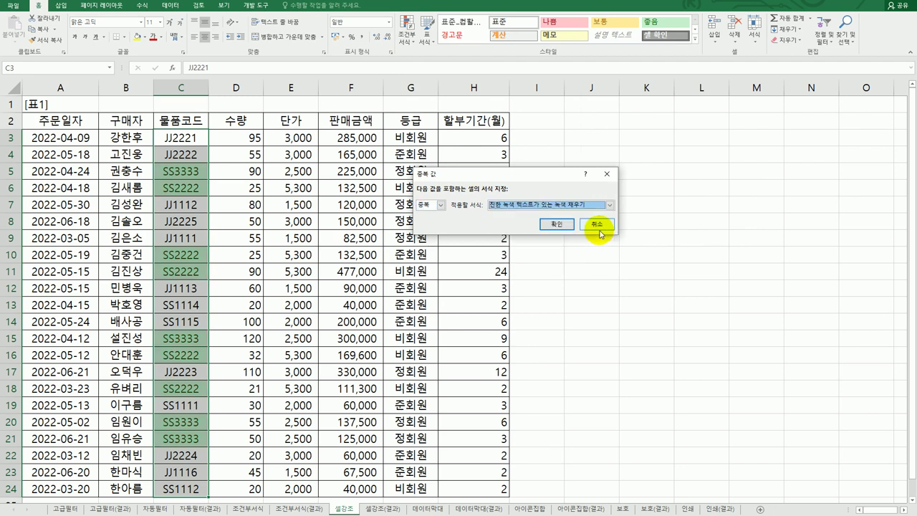
{"action": "left_click", "coordinate": [609, 205]}
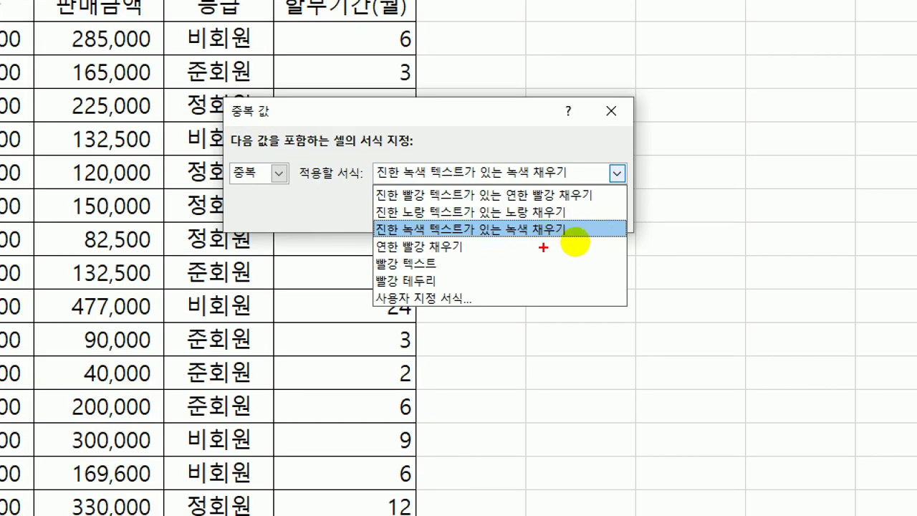
{"action": "mouse_move", "coordinate": [571, 248]}
{"action": "left_mouse_down"}
{"action": "mouse_move", "coordinate": [488, 245]}
{"action": "mouse_move", "coordinate": [535, 223]}
{"action": "mouse_move", "coordinate": [593, 231]}
{"action": "mouse_move", "coordinate": [582, 244]}
{"action": "left_mouse_up"}
{"action": "left_click", "coordinate": [577, 231]}
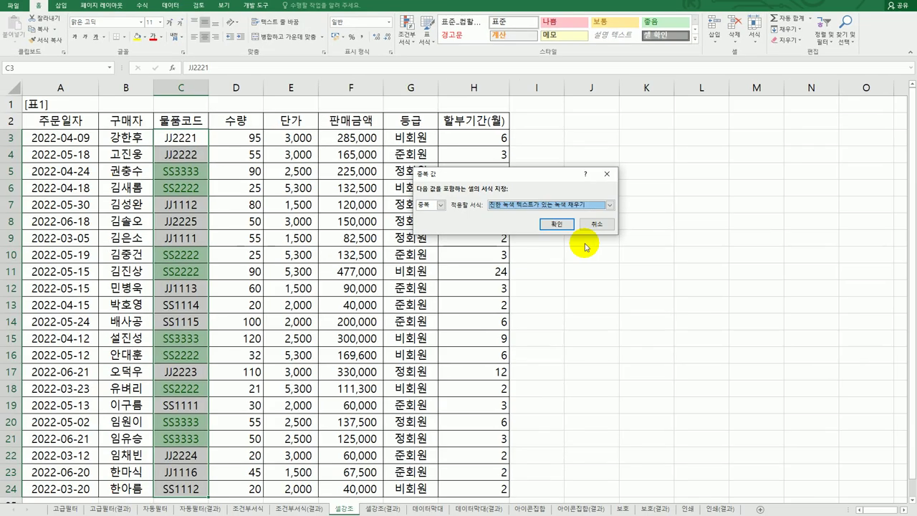
{"action": "left_click", "coordinate": [556, 224]}
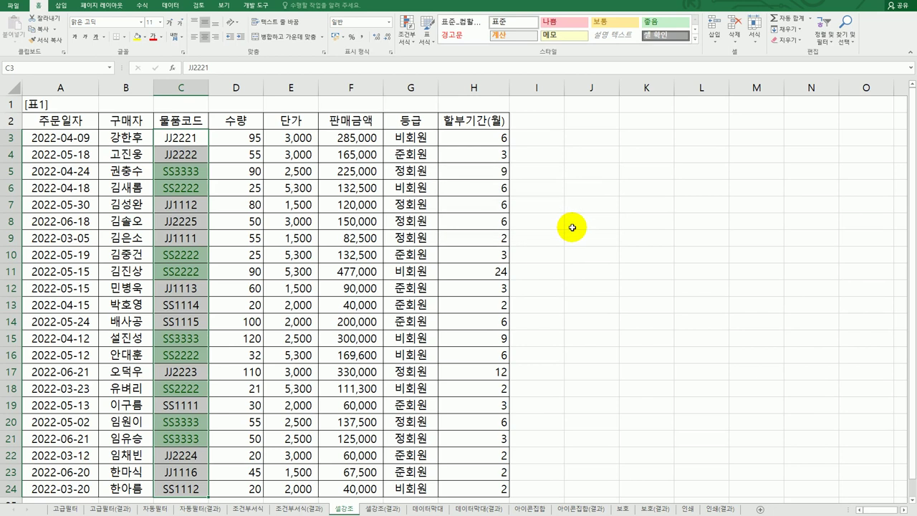
{"action": "left_click", "coordinate": [572, 227]}
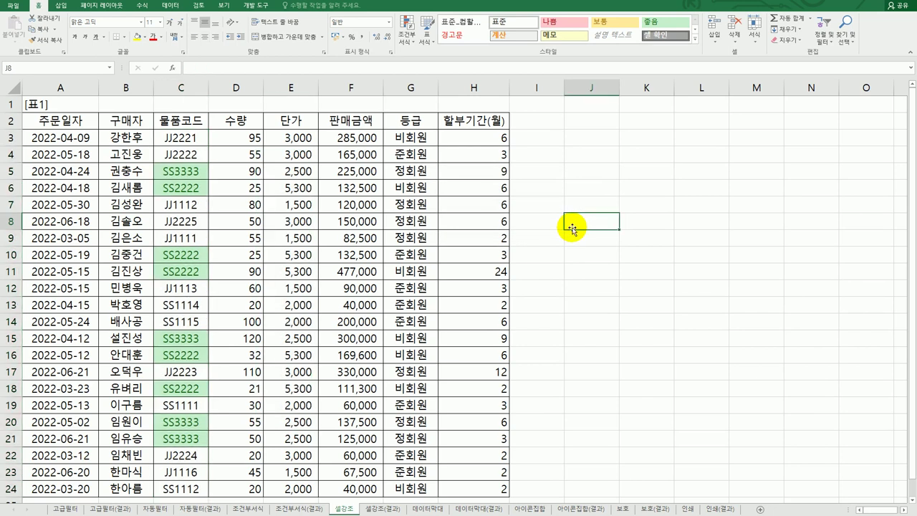
- Start an above-average (평균 초과) rule for the 판매금액 cells F3:F24
{"action": "left_click", "coordinate": [362, 139]}
{"action": "left_click_drag", "start_coordinate": [365, 157], "coordinate": [363, 494]}
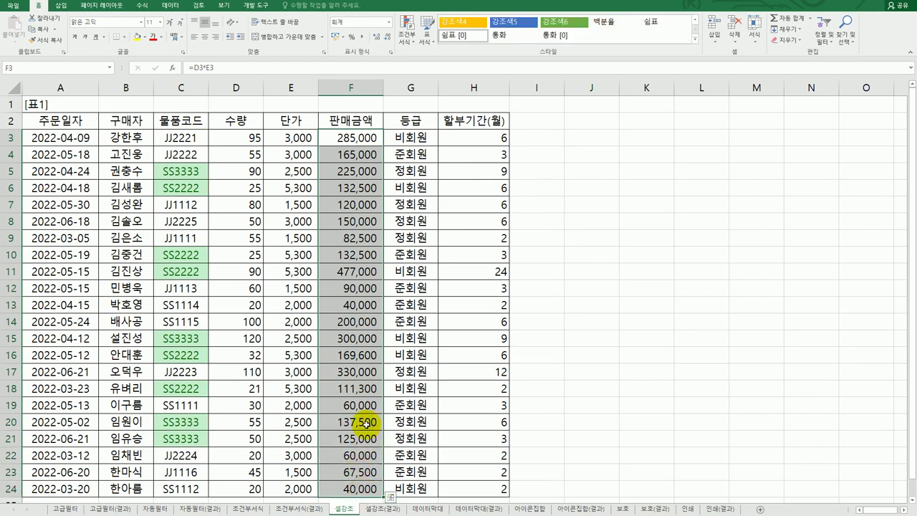
{"action": "left_click", "coordinate": [407, 42]}
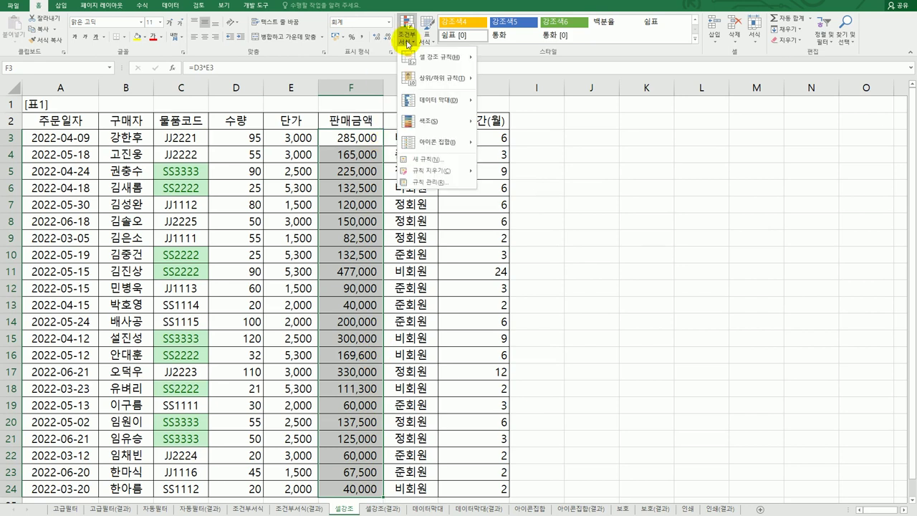
{"action": "mouse_move", "coordinate": [421, 80]}
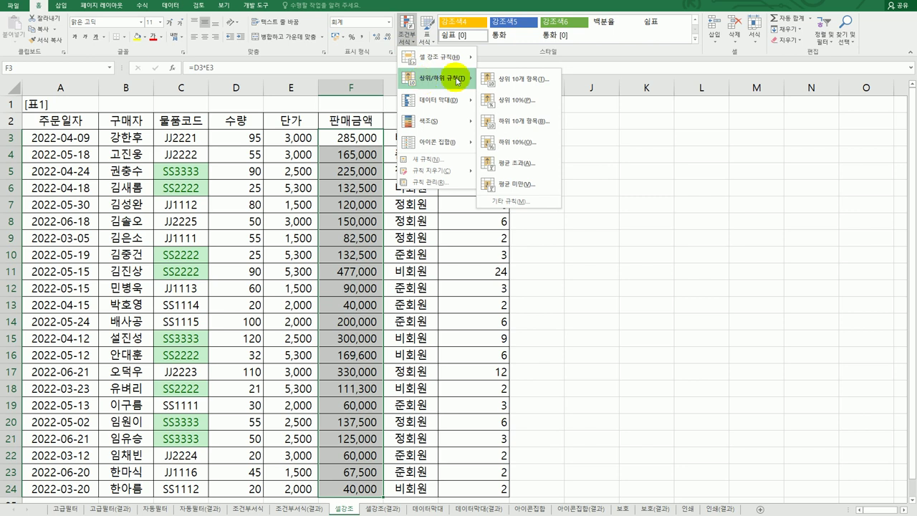
{"action": "left_click", "coordinate": [521, 168]}
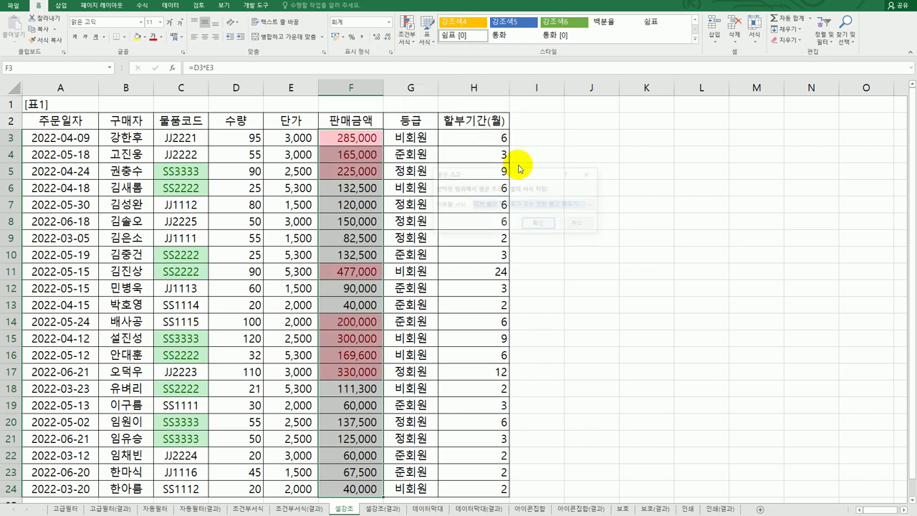
{"action": "left_click_drag", "start_coordinate": [546, 174], "coordinate": [584, 165]}
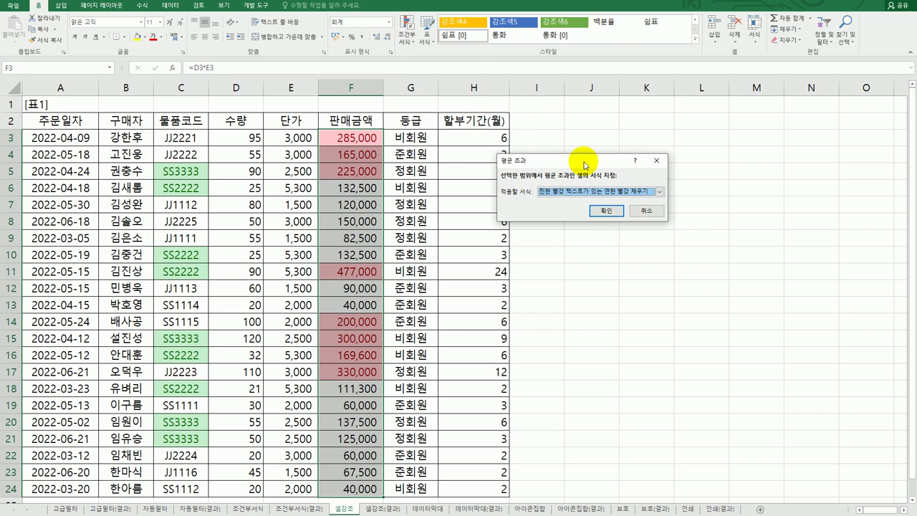
- Format the above-average sales amounts with 연한 빨강 채우기 and apply the rule
{"action": "left_click", "coordinate": [659, 191]}
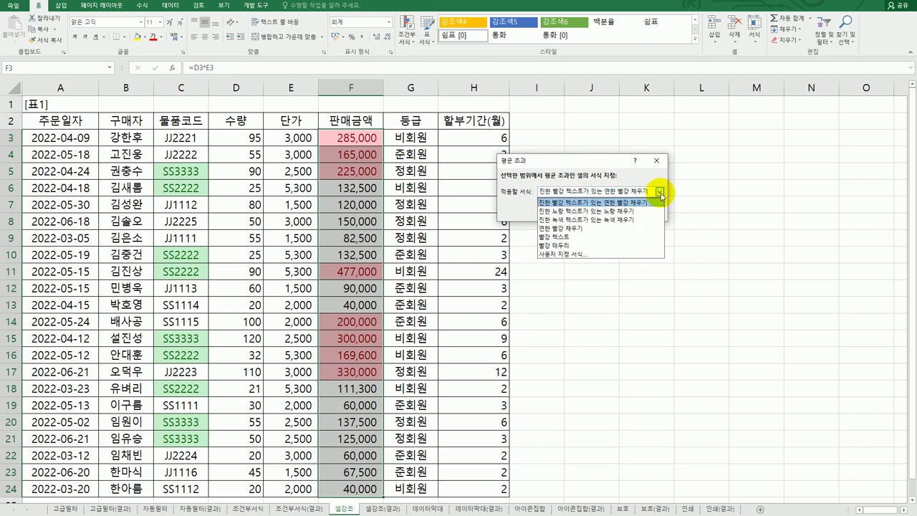
{"action": "left_click", "coordinate": [644, 229]}
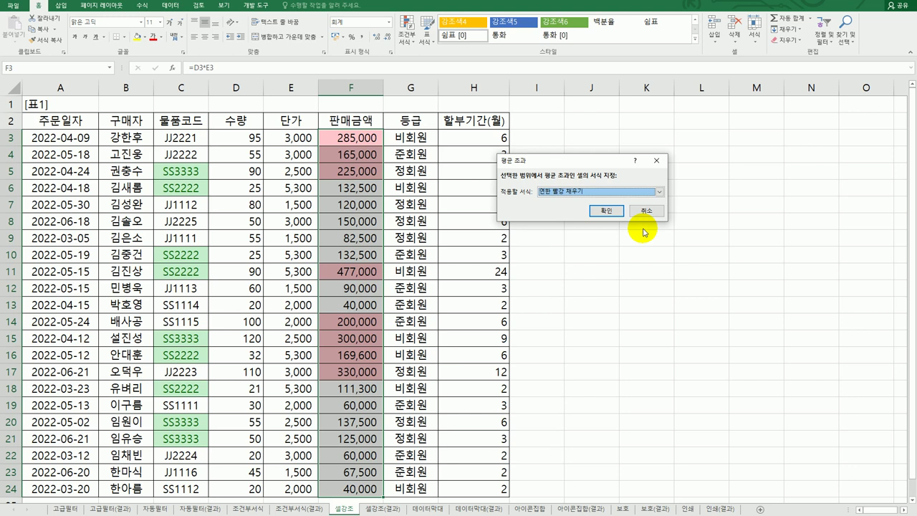
{"action": "left_click", "coordinate": [606, 210]}
{"action": "left_click", "coordinate": [616, 250]}
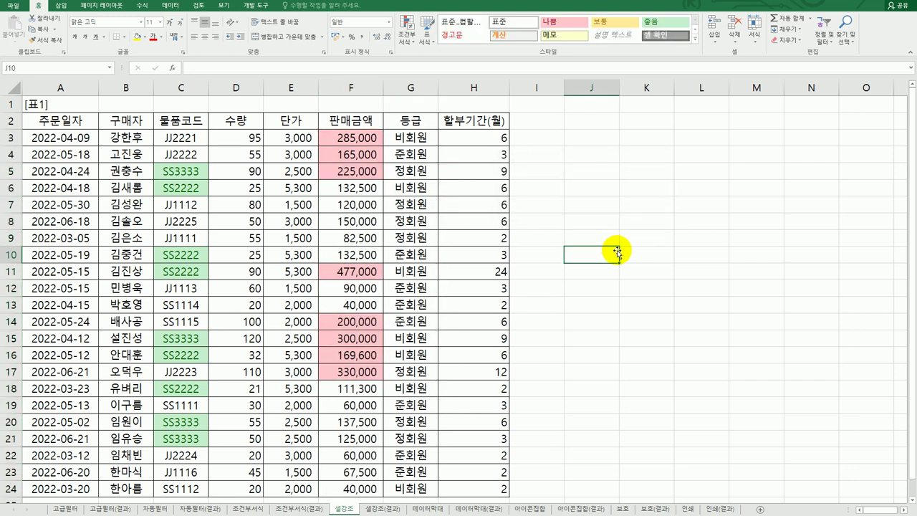
- Compare the highlighted cells on the 셀강조 sheet with the 셀강조(결과) sheet
{"action": "left_click", "coordinate": [381, 508]}
{"action": "left_click", "coordinate": [339, 508]}
{"action": "left_click", "coordinate": [380, 508]}
{"action": "left_click", "coordinate": [345, 508]}
{"action": "left_click", "coordinate": [379, 509]}
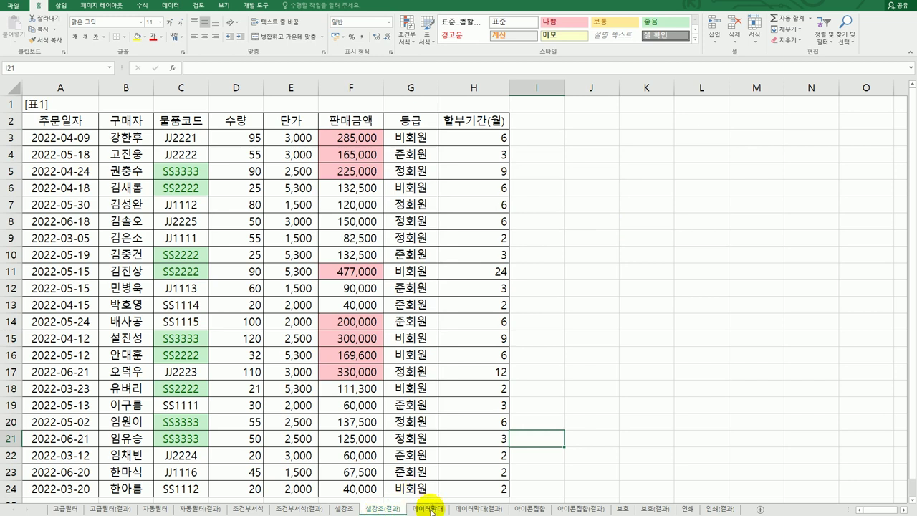
- On the 데이터막대 sheet, create a new formatting rule for the 학점평균 values from G3 down, using the 데이터 막대 style
{"action": "left_click", "coordinate": [429, 509]}
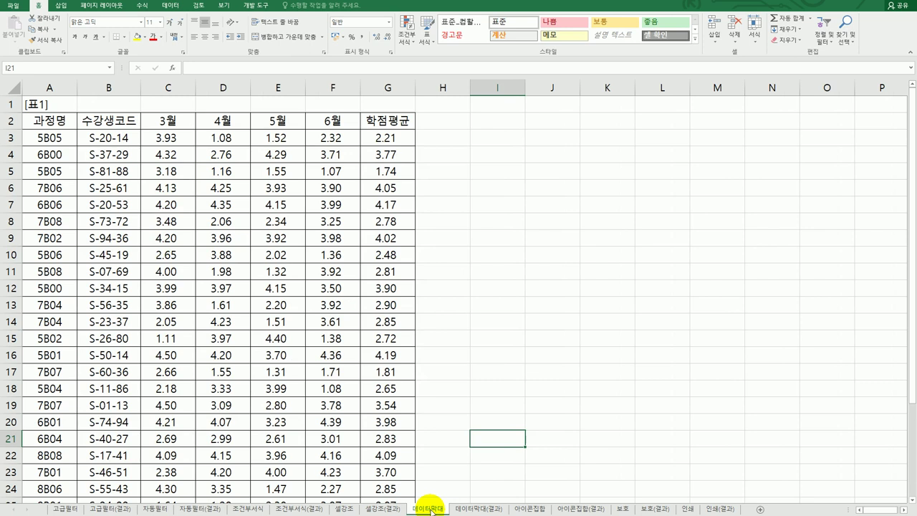
{"action": "left_click", "coordinate": [372, 138]}
{"action": "left_click_drag", "start_coordinate": [371, 137], "coordinate": [389, 473]}
{"action": "scroll", "coordinate": [455, 418], "scroll_direction": "up", "scroll_amount": 3}
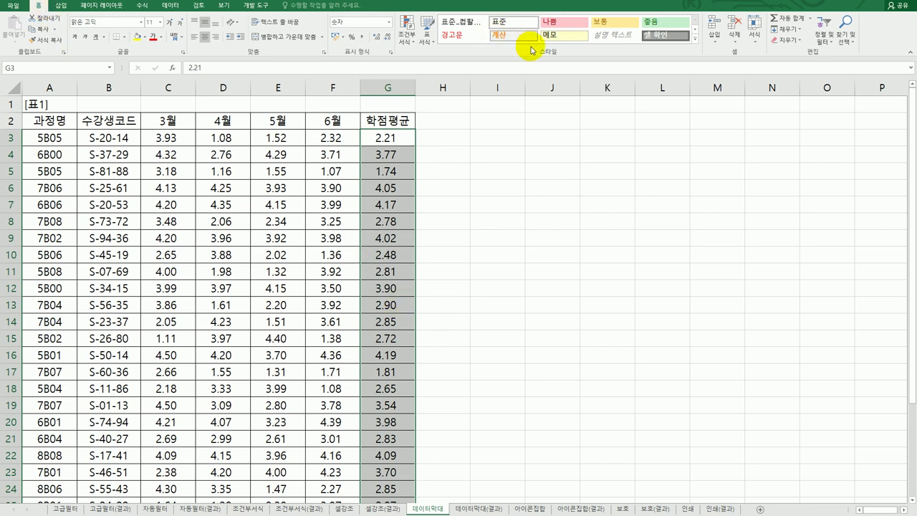
{"action": "left_click", "coordinate": [408, 37]}
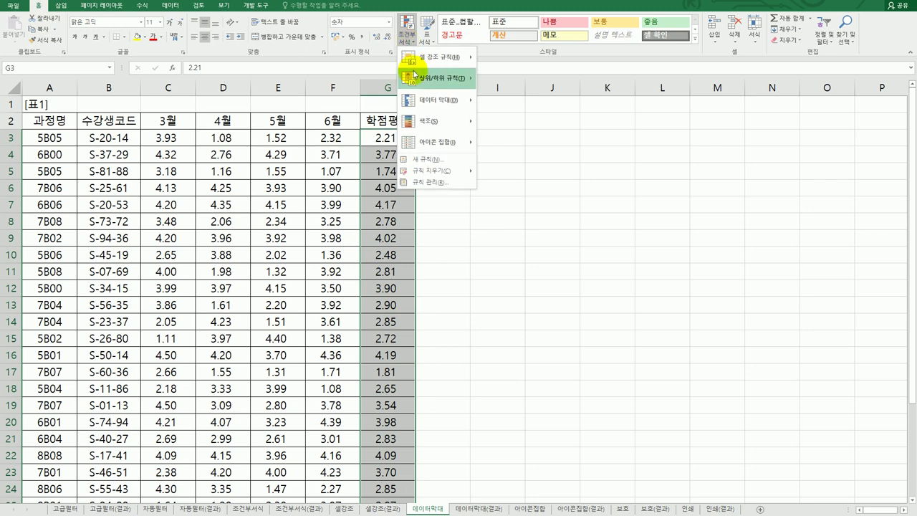
{"action": "left_click", "coordinate": [432, 160]}
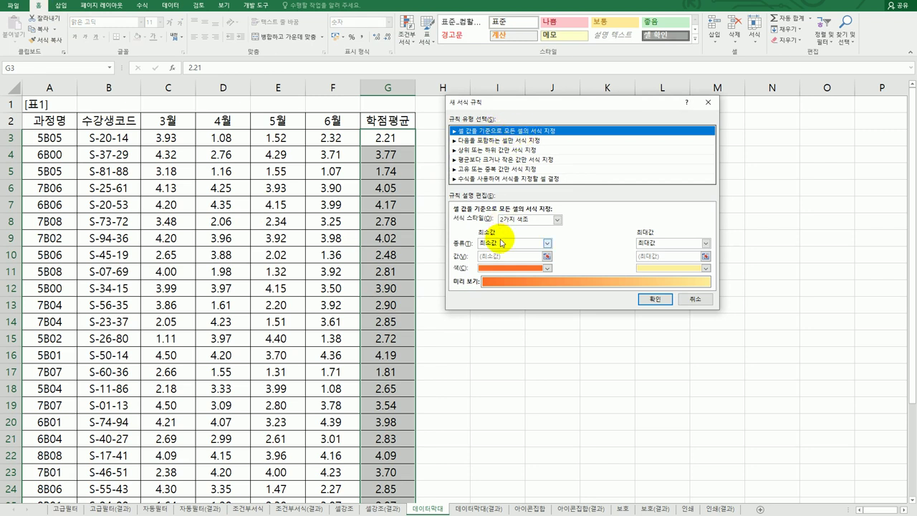
{"action": "left_click", "coordinate": [558, 221]}
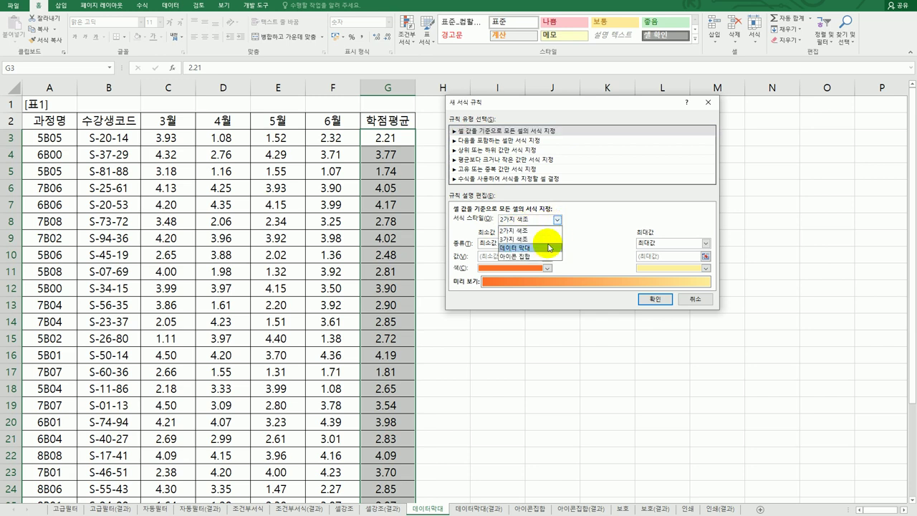
{"action": "left_click", "coordinate": [542, 248]}
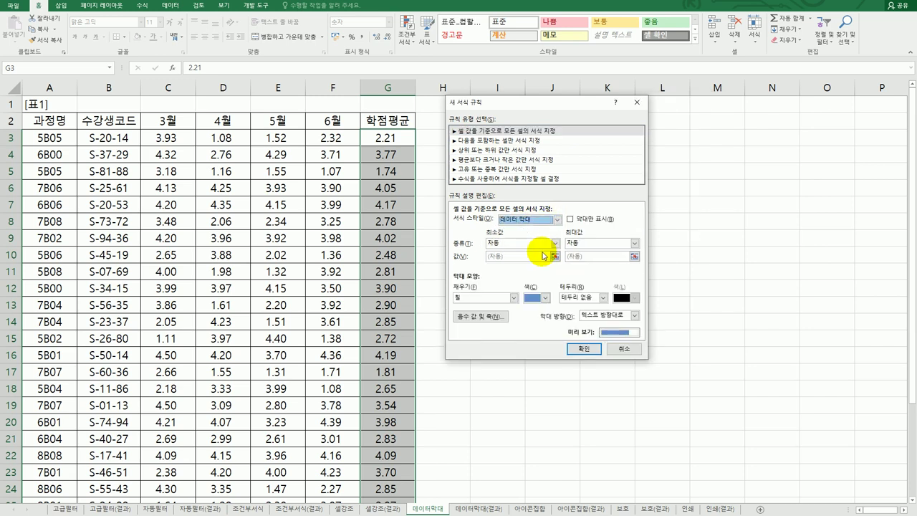
- Set the data bar minimum to 백분위수 10 and the maximum to 백분위수 90
{"action": "left_click", "coordinate": [530, 245]}
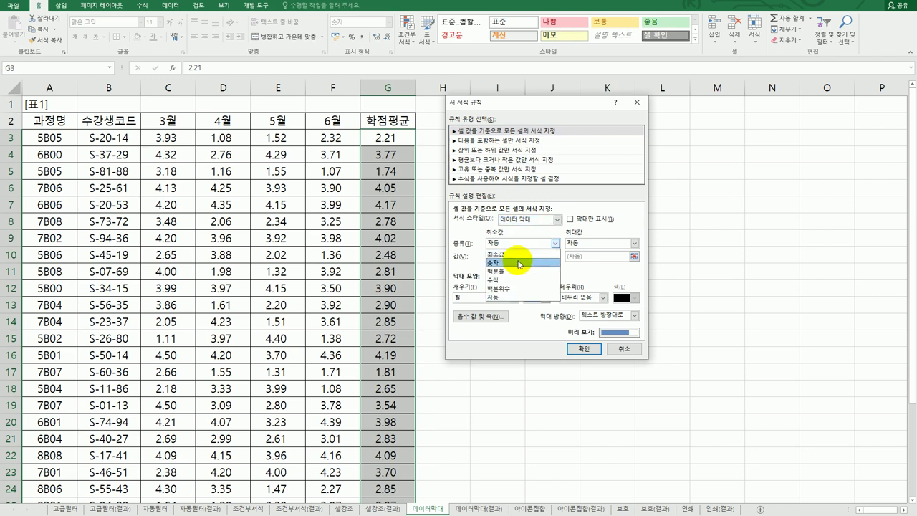
{"action": "left_click", "coordinate": [521, 255]}
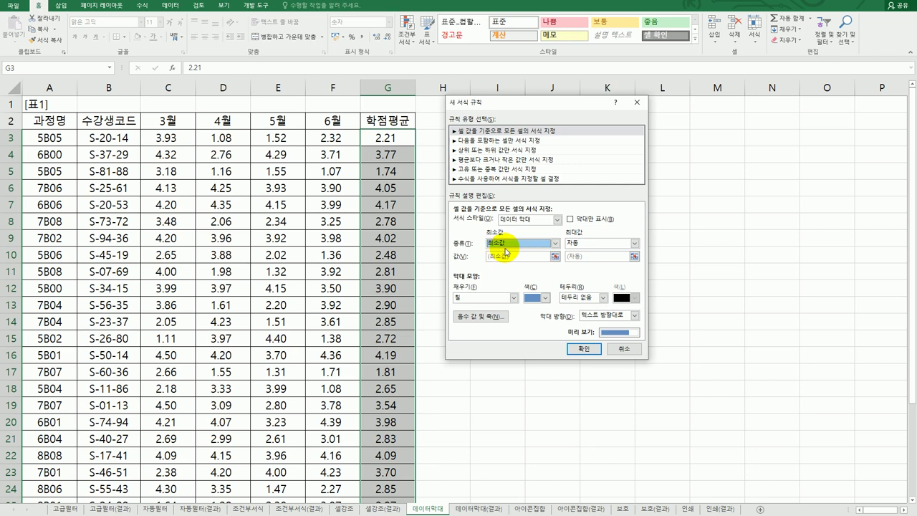
{"action": "left_click", "coordinate": [509, 243]}
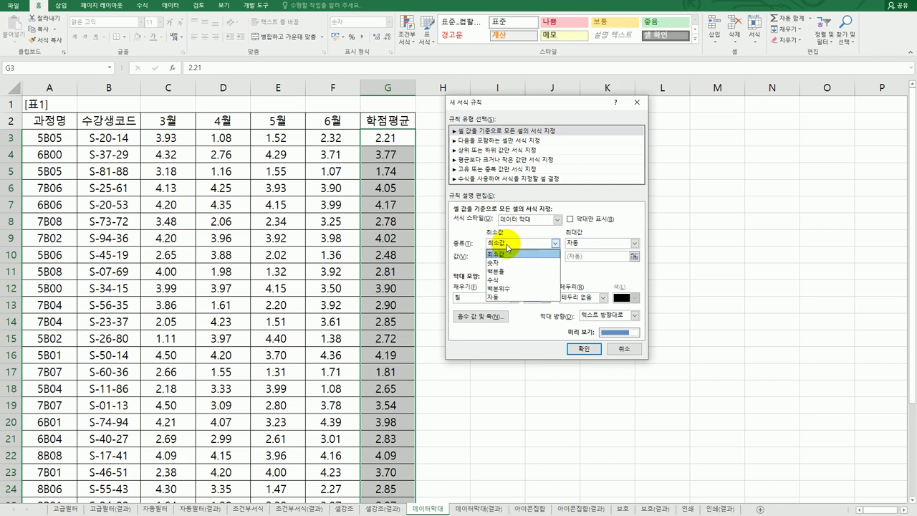
{"action": "left_click", "coordinate": [500, 288]}
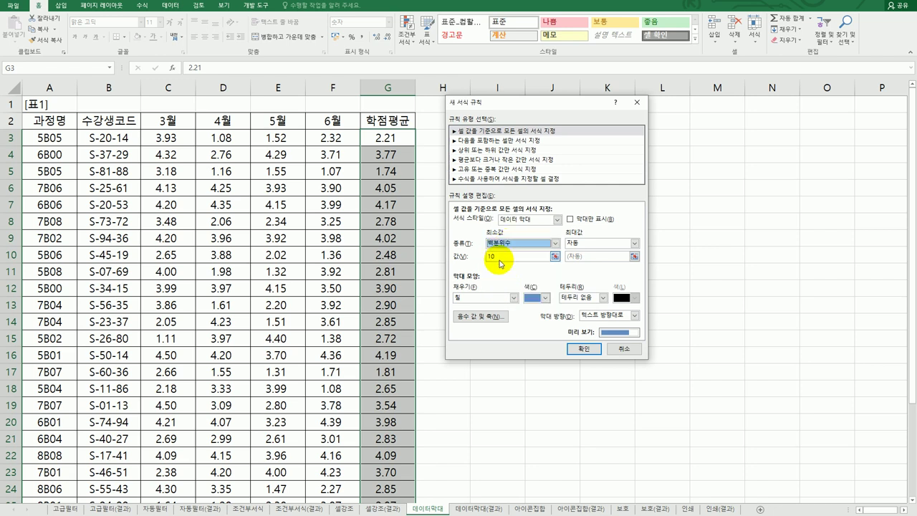
{"action": "left_click", "coordinate": [587, 244]}
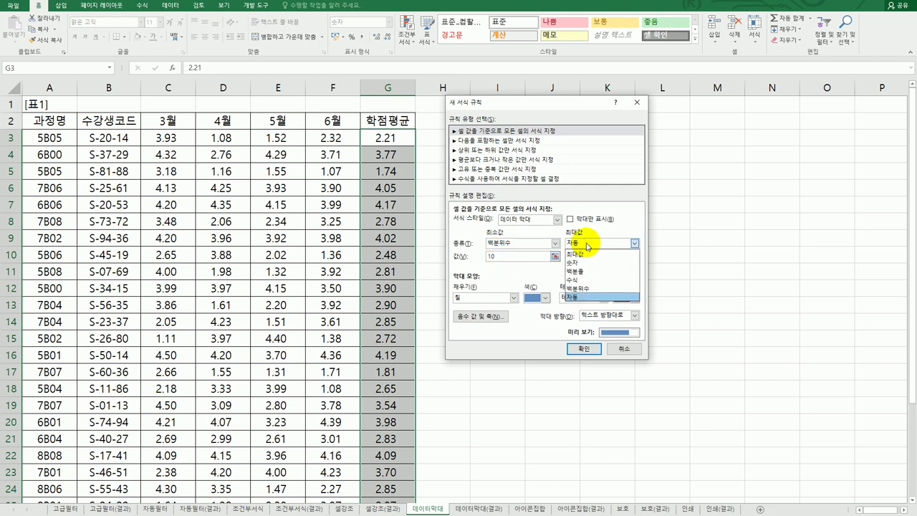
{"action": "left_click", "coordinate": [583, 288]}
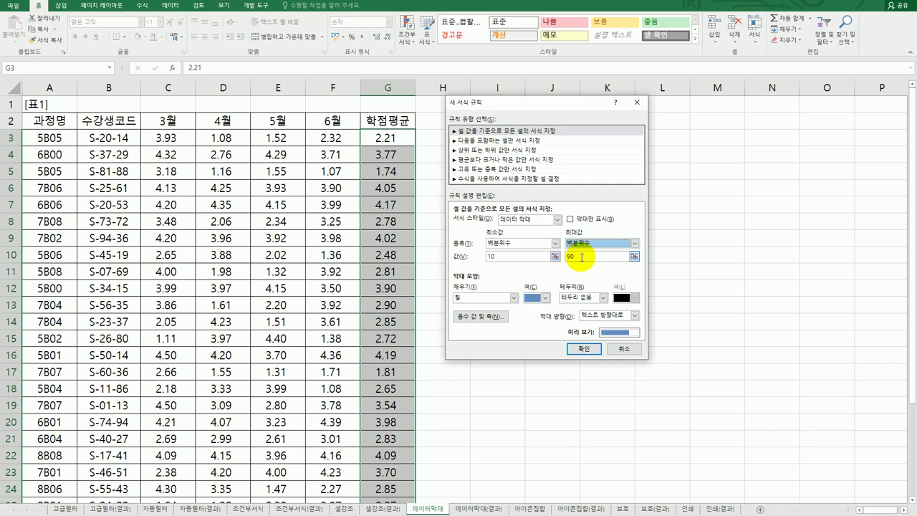
- Give the data bars a yellow 그라데이션 채우기 and apply the rule to the 학점평균 values
{"action": "left_click", "coordinate": [514, 298]}
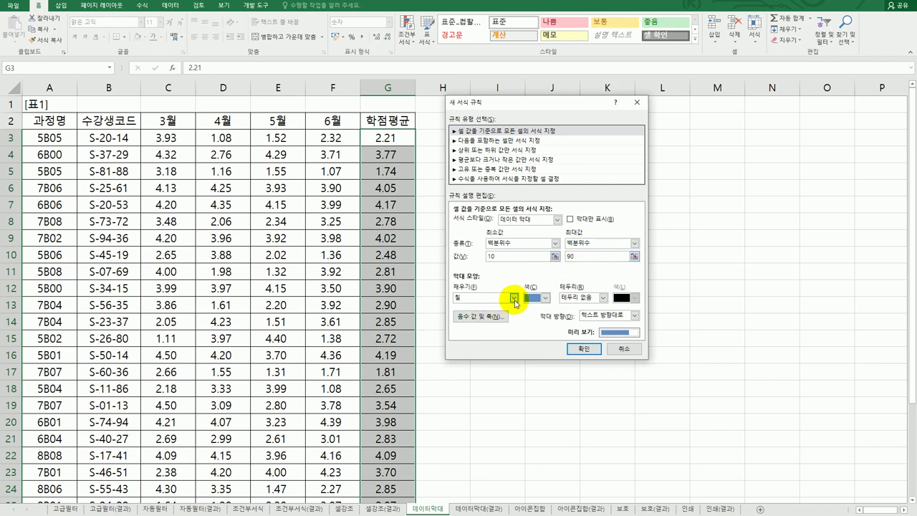
{"action": "left_click", "coordinate": [500, 318]}
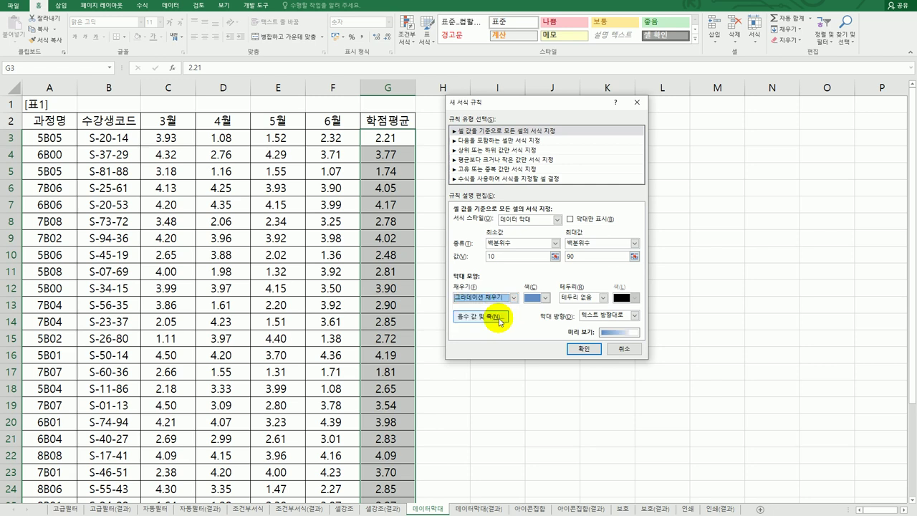
{"action": "left_click", "coordinate": [545, 298]}
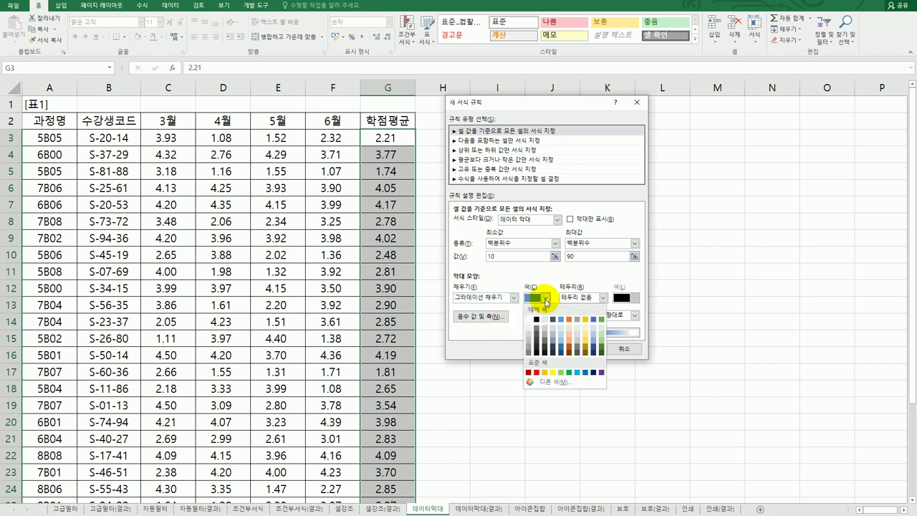
{"action": "left_click", "coordinate": [552, 372]}
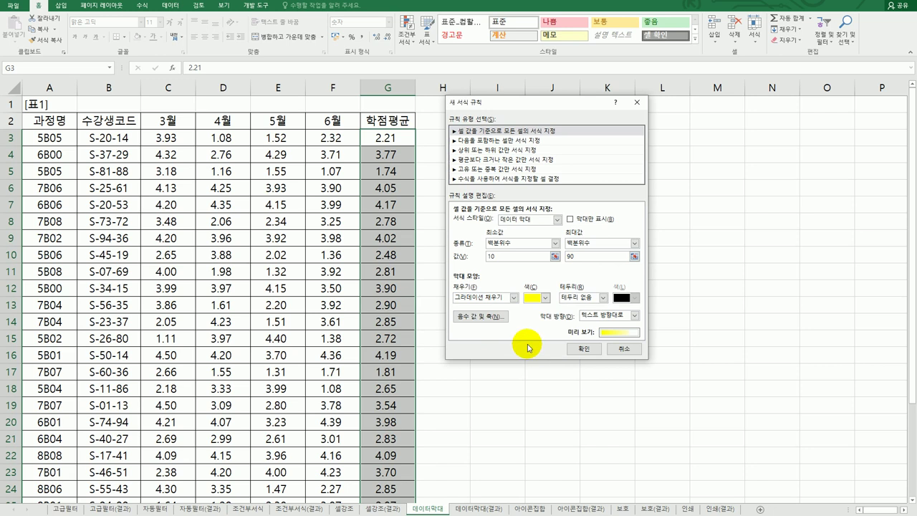
{"action": "left_click", "coordinate": [584, 348]}
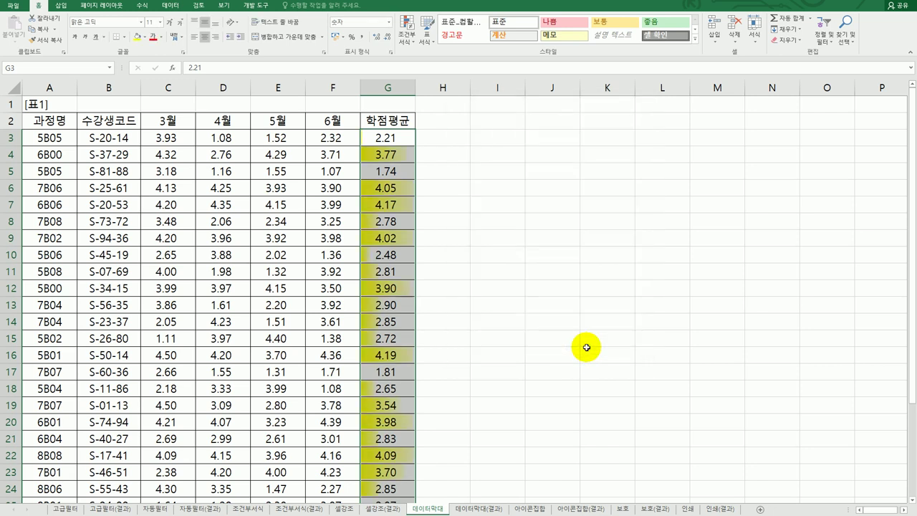
{"action": "left_click", "coordinate": [586, 348]}
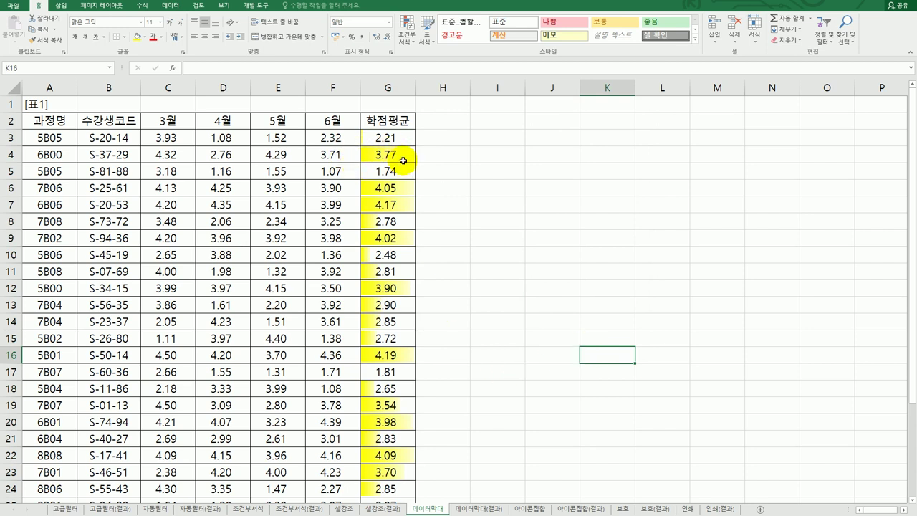
- Compare the data bars on the 데이터막대 sheet with the 데이터막대(결과) sheet
{"action": "left_click", "coordinate": [473, 510]}
{"action": "left_click", "coordinate": [434, 510]}
{"action": "left_click", "coordinate": [473, 510]}
{"action": "left_click", "coordinate": [433, 510]}
{"action": "left_click", "coordinate": [469, 509]}
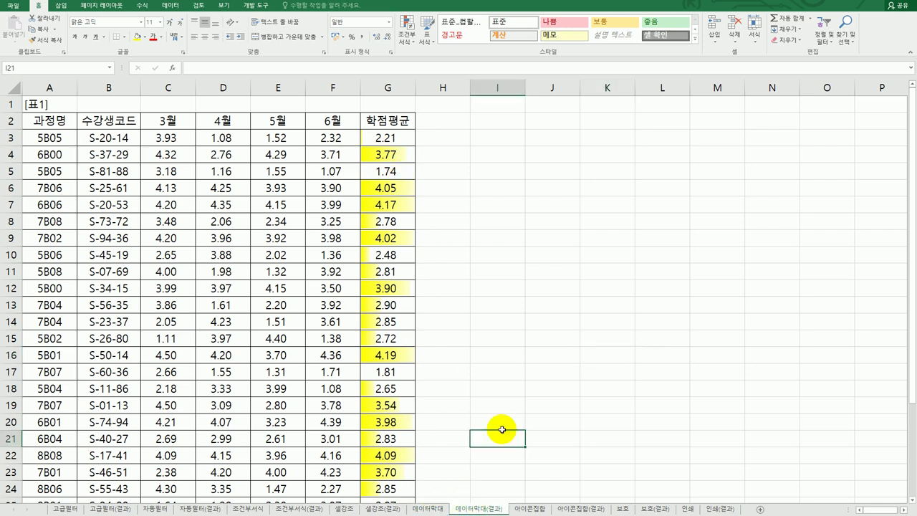
{"action": "left_click", "coordinate": [530, 386]}
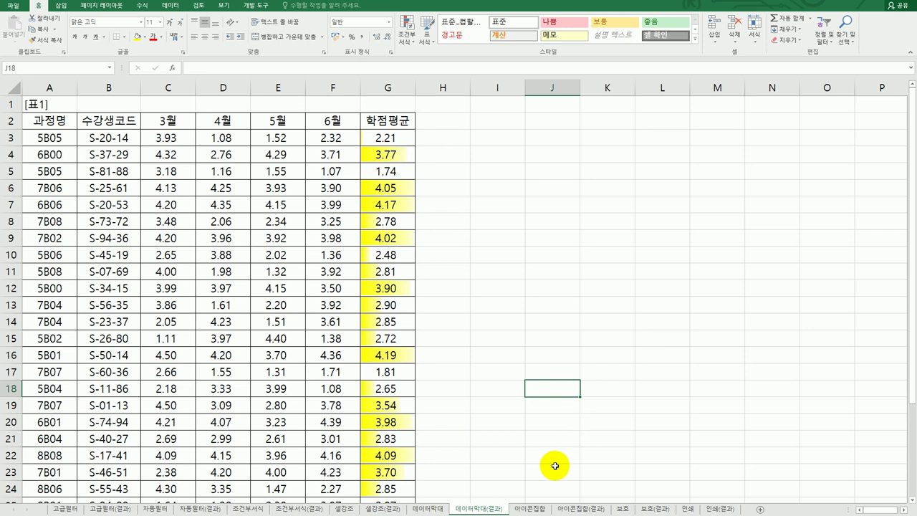
- On the 아이콘집합 sheet, create a new formatting rule for the 평균 values D3:D20, using the 아이콘 집합 style with three stars
{"action": "left_click", "coordinate": [539, 506]}
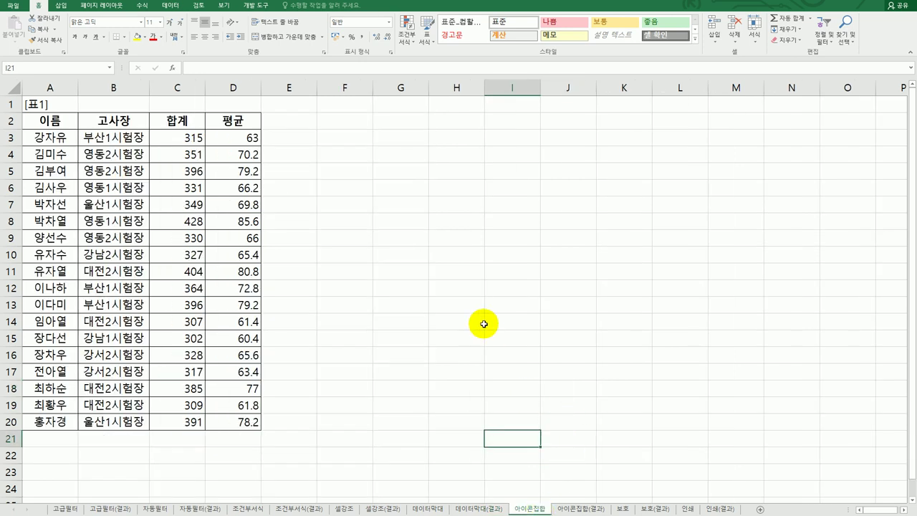
{"action": "left_click", "coordinate": [452, 322]}
{"action": "left_click_drag", "start_coordinate": [240, 139], "coordinate": [230, 419]}
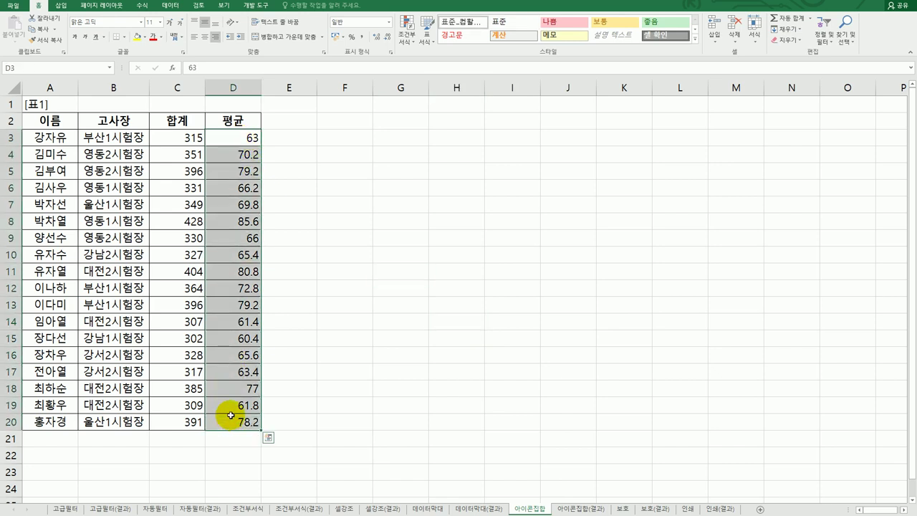
{"action": "left_click", "coordinate": [410, 46]}
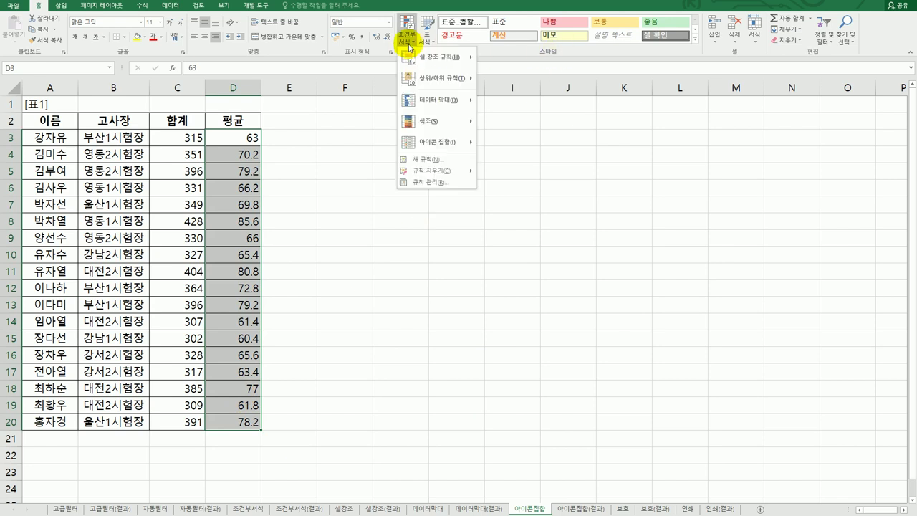
{"action": "left_click", "coordinate": [412, 160]}
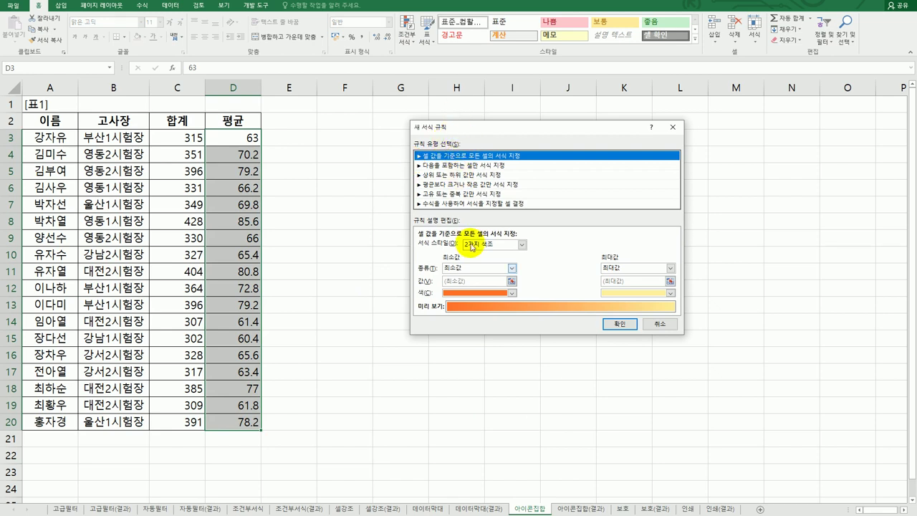
{"action": "left_click", "coordinate": [522, 245]}
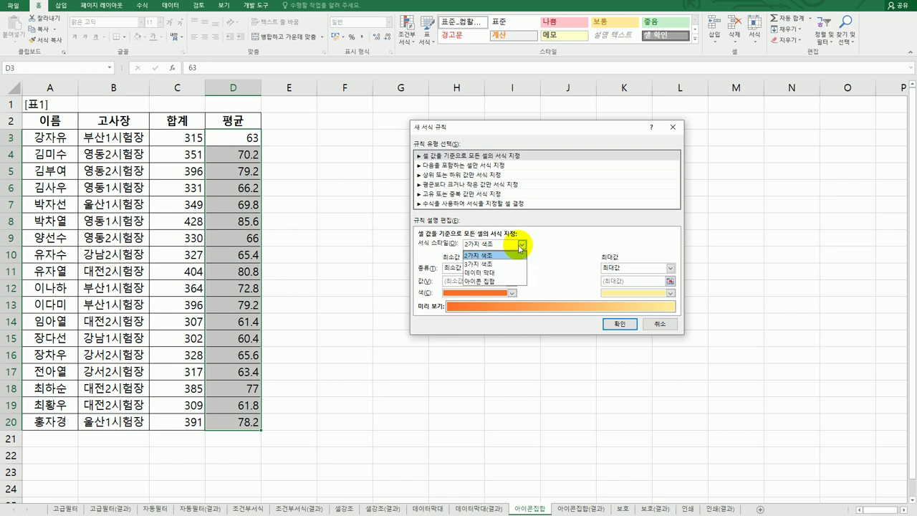
{"action": "left_click", "coordinate": [505, 282]}
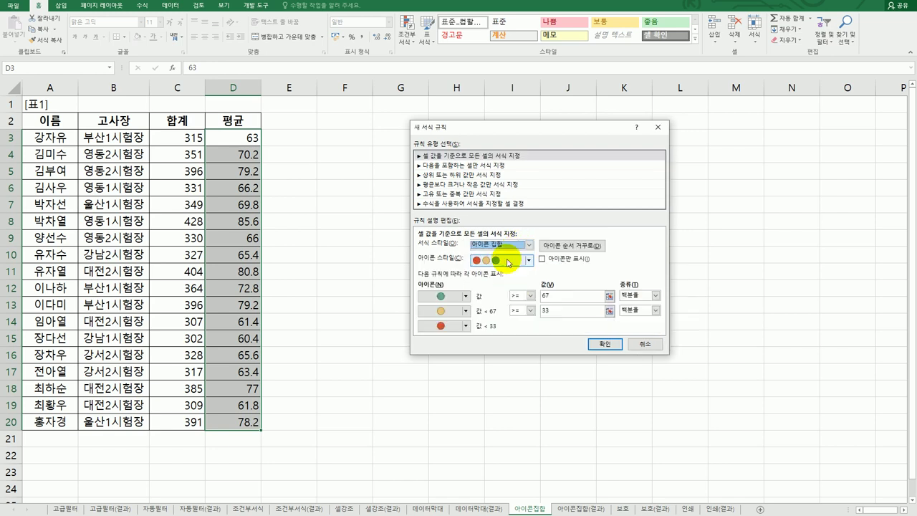
{"action": "left_click", "coordinate": [530, 262]}
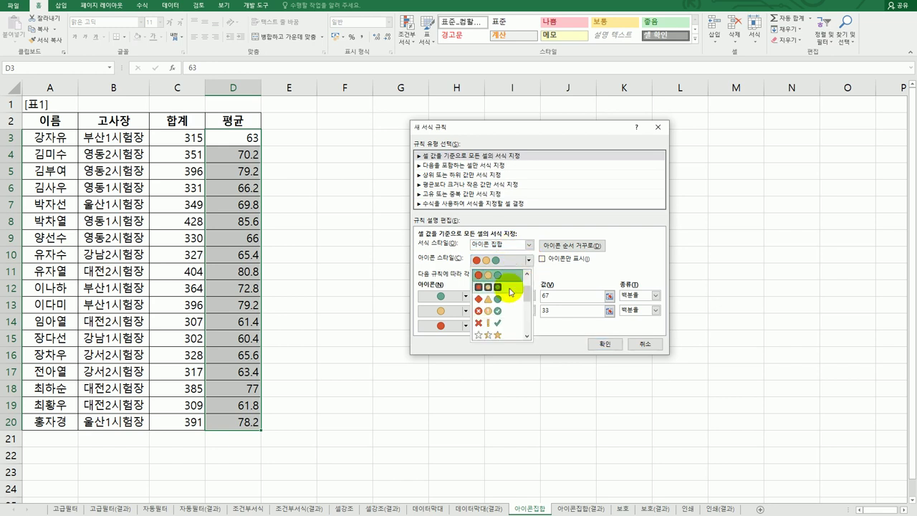
{"action": "left_click", "coordinate": [500, 335]}
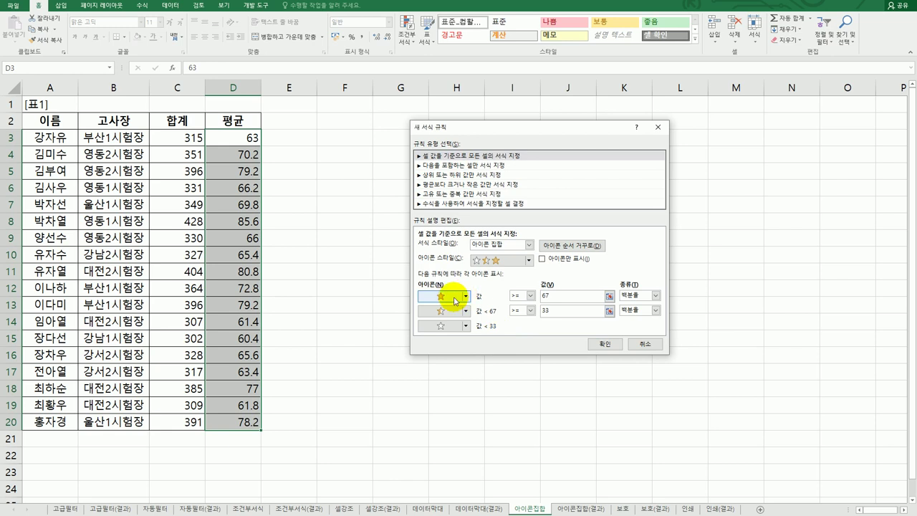
- Set the full star to >= 80 and the half star to >= 65, both of type 숫자, and apply the rule
{"action": "left_click", "coordinate": [645, 296]}
{"action": "left_click", "coordinate": [632, 304]}
{"action": "left_click", "coordinate": [583, 298]}
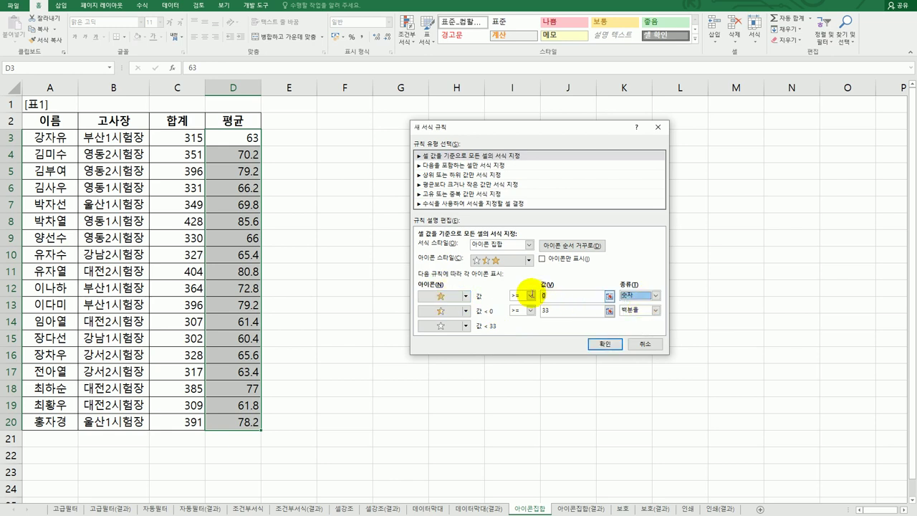
{"action": "type", "text": "80"}
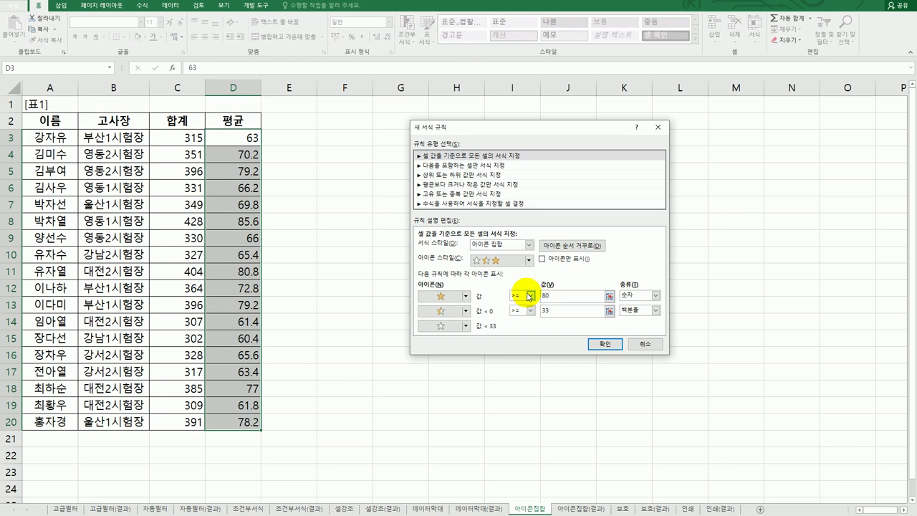
{"action": "left_click", "coordinate": [441, 312]}
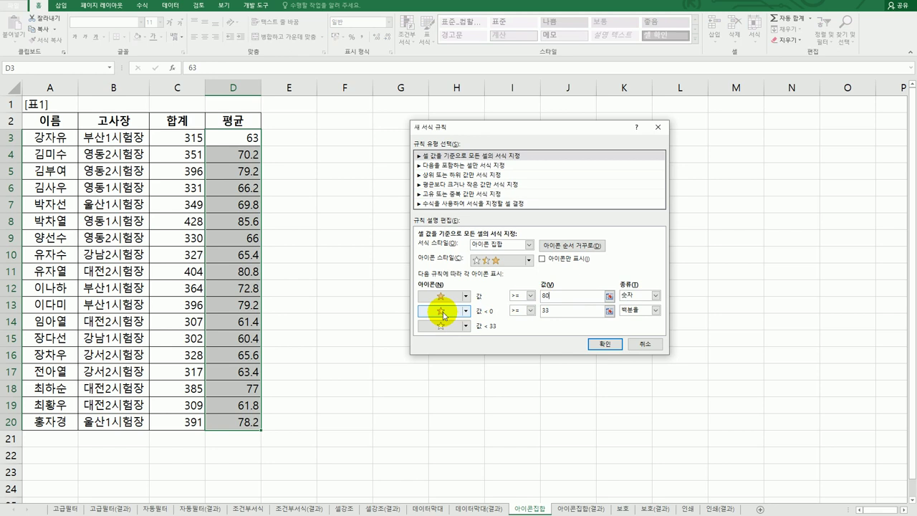
{"action": "left_click", "coordinate": [652, 311]}
{"action": "left_click", "coordinate": [636, 320]}
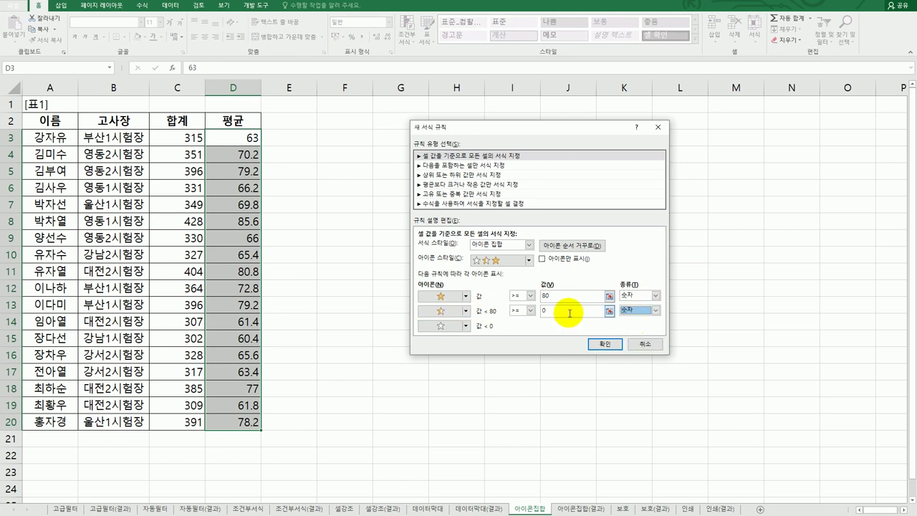
{"action": "left_click", "coordinate": [559, 311]}
{"action": "type", "text": "65"}
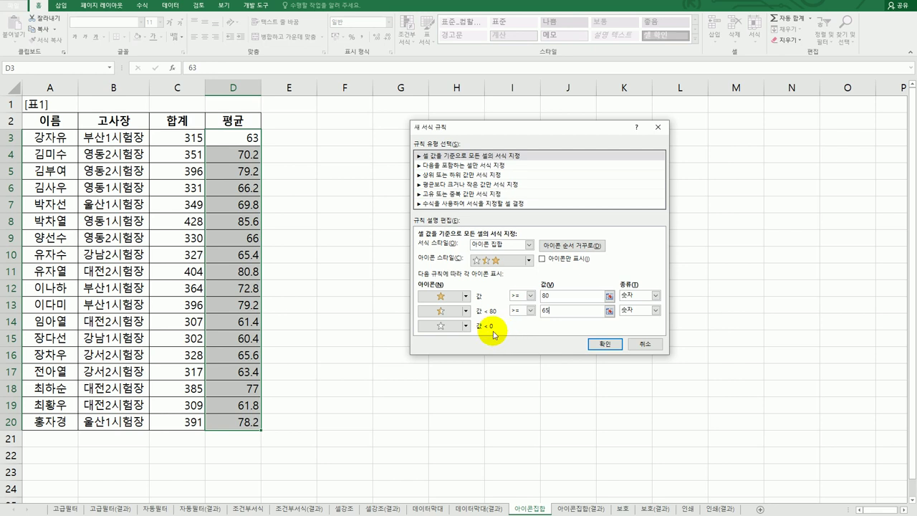
{"action": "left_click", "coordinate": [606, 345]}
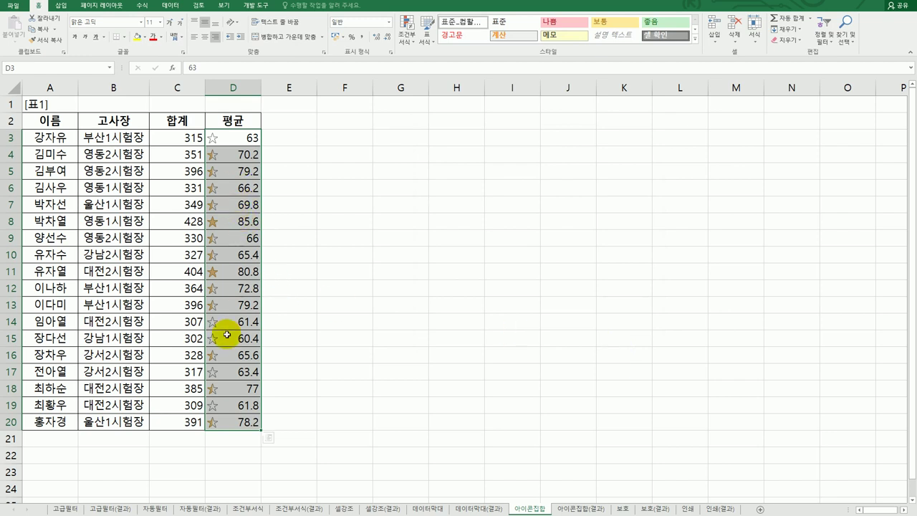
{"action": "left_click", "coordinate": [319, 393]}
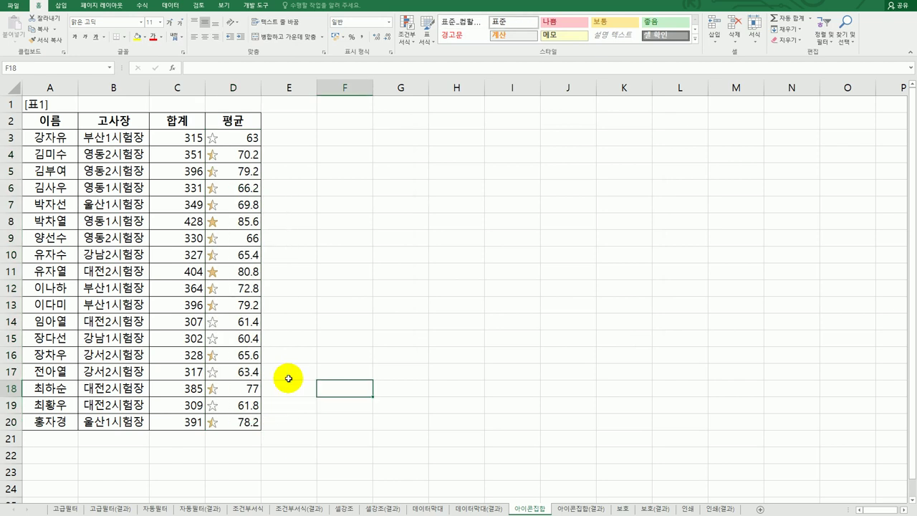
- Create a new formatting rule for the 합계 values C3:C20, using the 아이콘 집합 style with five quarter-circle icons
{"action": "left_click_drag", "start_coordinate": [185, 139], "coordinate": [168, 412]}
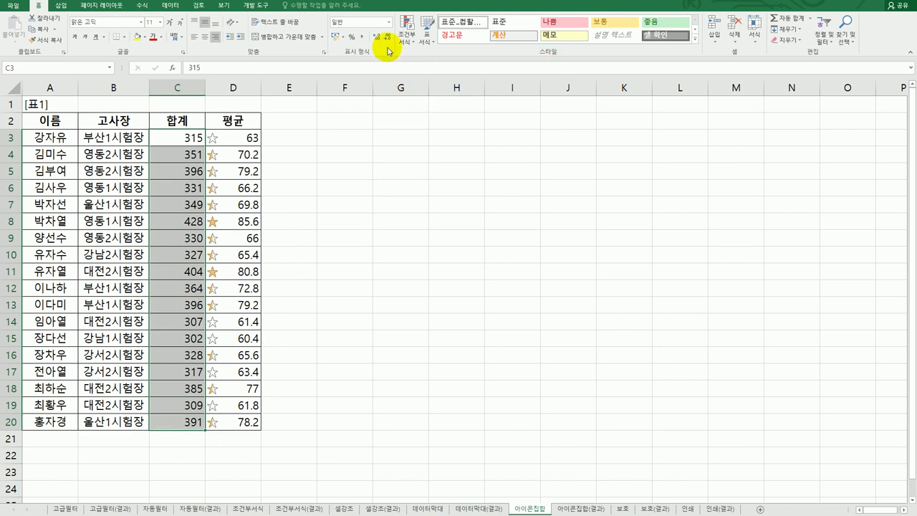
{"action": "left_click", "coordinate": [405, 32]}
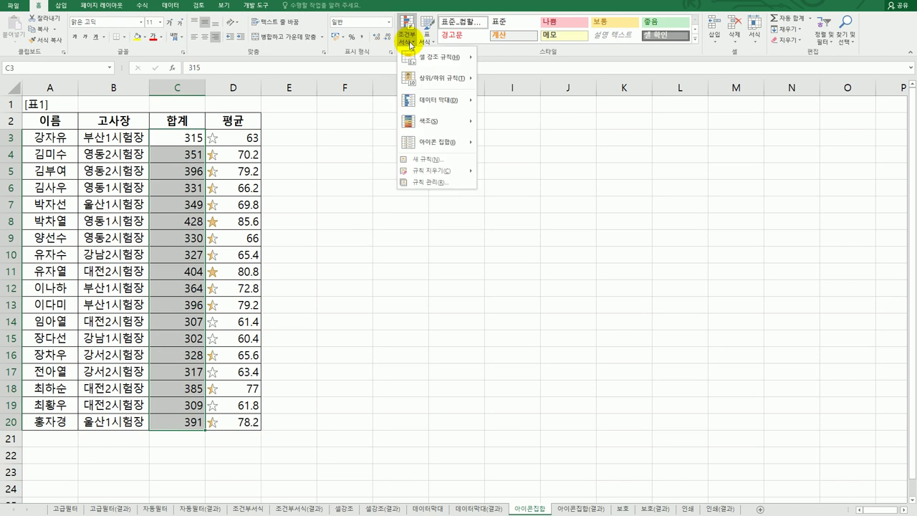
{"action": "left_click", "coordinate": [430, 158]}
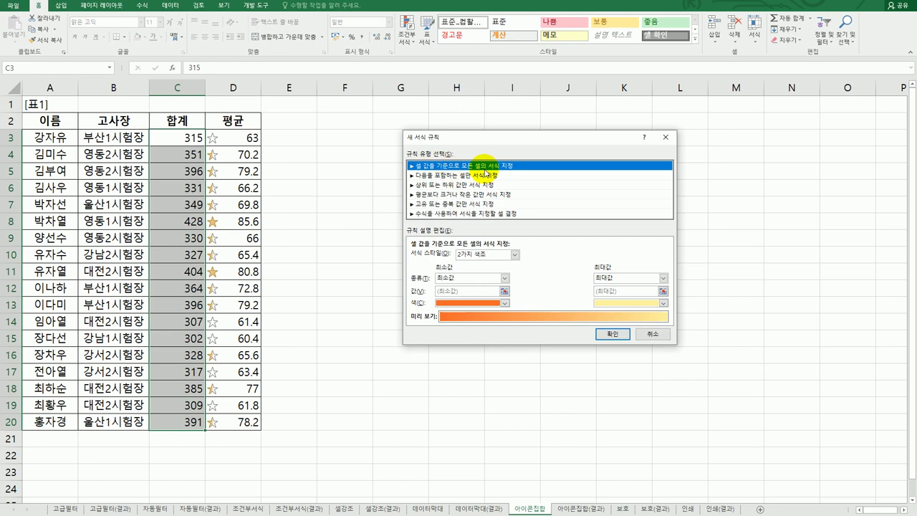
{"action": "left_click", "coordinate": [515, 254]}
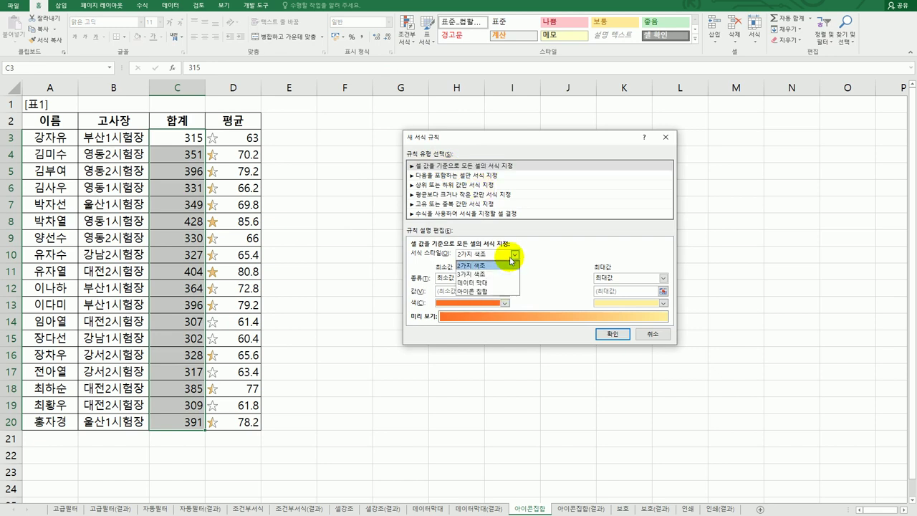
{"action": "left_click", "coordinate": [505, 293]}
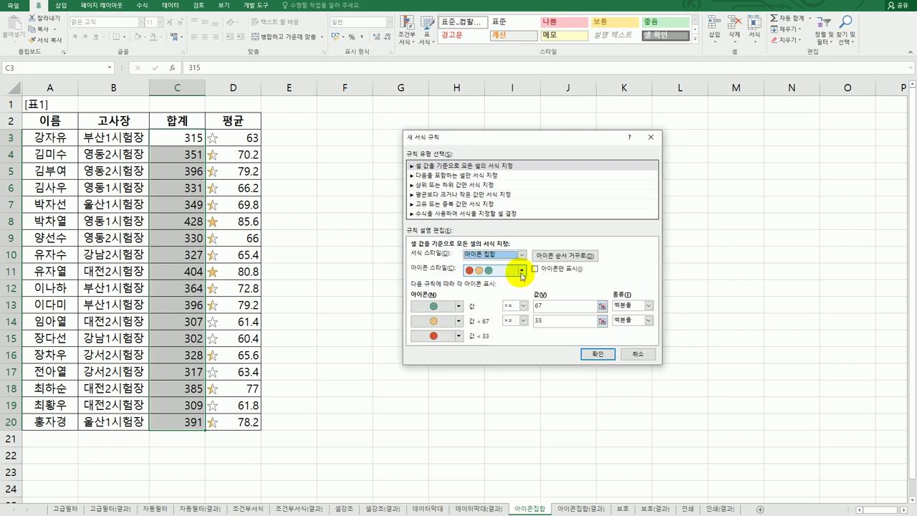
{"action": "left_click", "coordinate": [522, 270]}
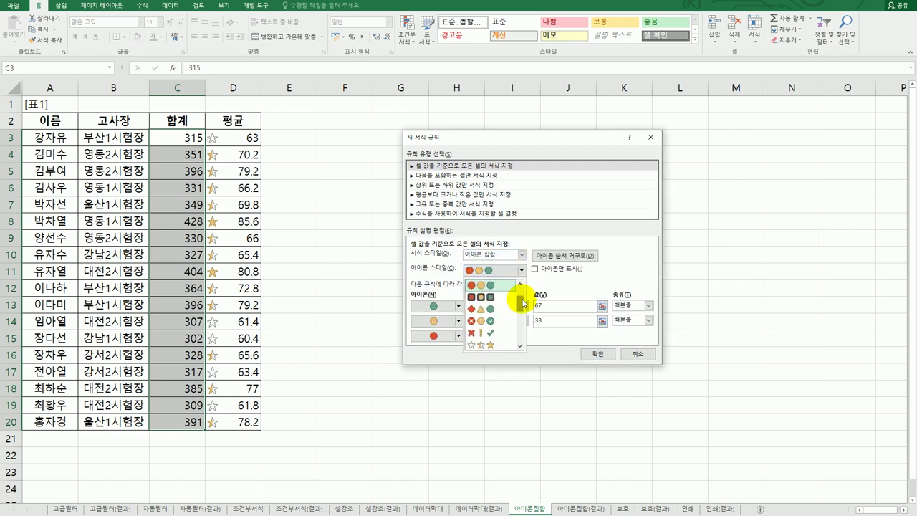
{"action": "left_click_drag", "start_coordinate": [522, 312], "coordinate": [512, 330]}
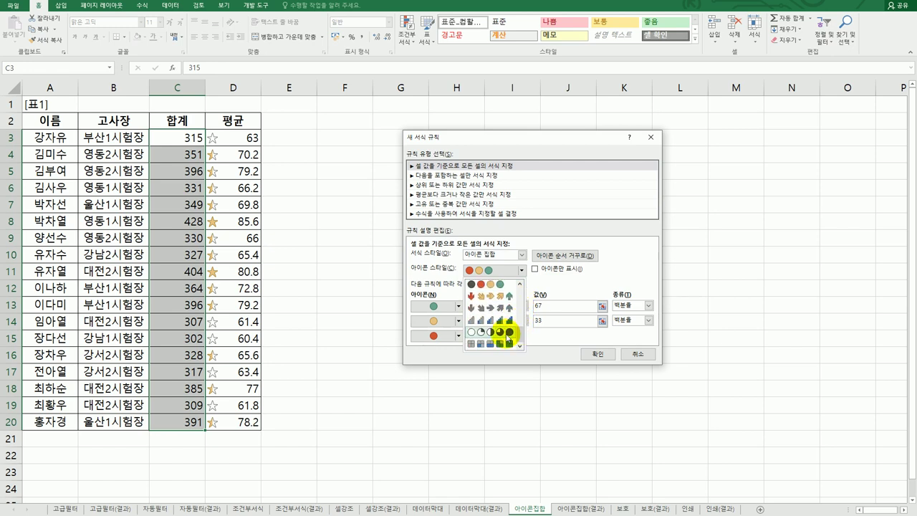
{"action": "left_click", "coordinate": [508, 333]}
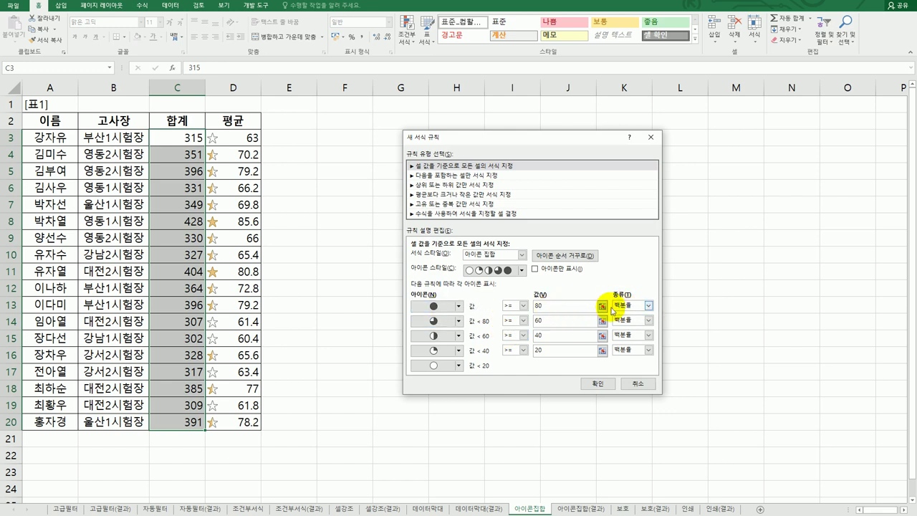
- Set the full circle's threshold to 90 and the three-quarter circle's threshold to 70, keeping the 백분율 type
{"action": "double_click", "coordinate": [556, 305]}
{"action": "type", "text": "90"}
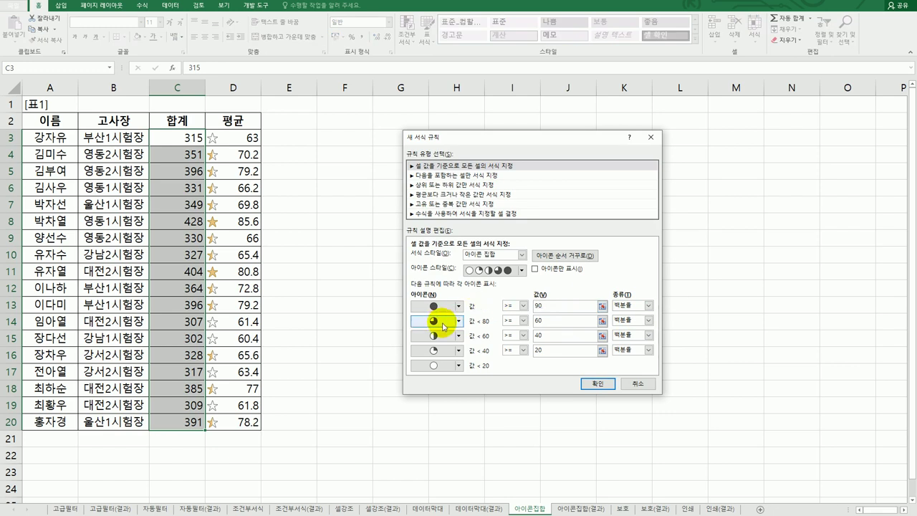
{"action": "left_click", "coordinate": [538, 321]}
{"action": "type", "text": "70"}
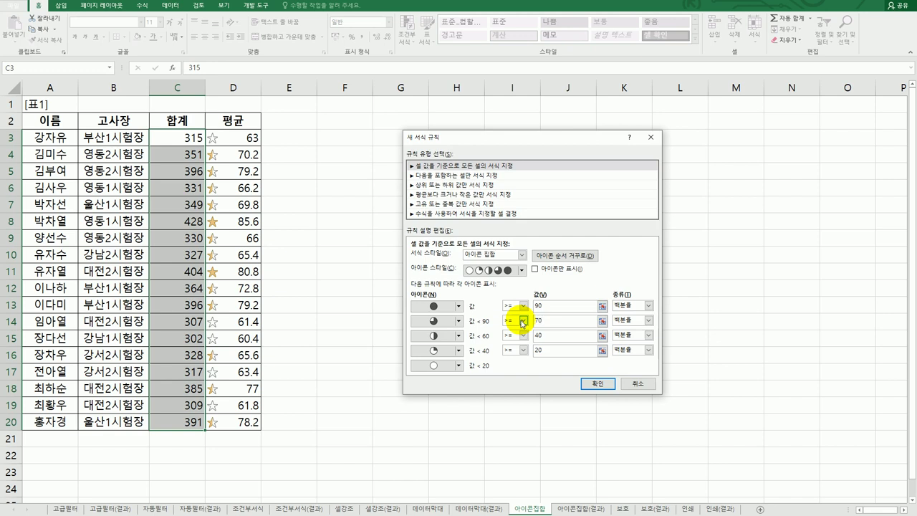
{"action": "left_click", "coordinate": [544, 351]}
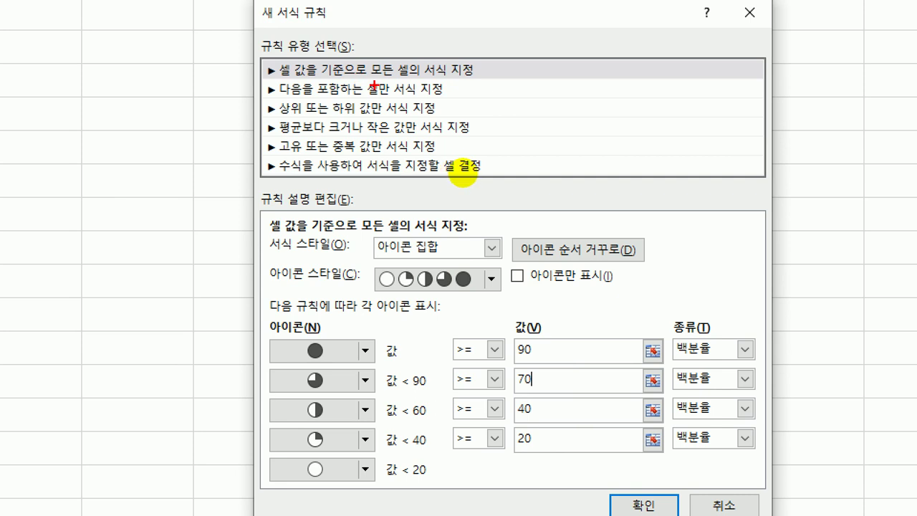
{"action": "mouse_move", "coordinate": [268, 51]}
{"action": "left_mouse_down"}
{"action": "mouse_move", "coordinate": [262, 77]}
{"action": "mouse_move", "coordinate": [380, 59]}
{"action": "mouse_move", "coordinate": [360, 79]}
{"action": "left_mouse_up"}
{"action": "mouse_move", "coordinate": [465, 316]}
{"action": "left_mouse_down"}
{"action": "mouse_move", "coordinate": [361, 247]}
{"action": "mouse_move", "coordinate": [466, 225]}
{"action": "mouse_move", "coordinate": [450, 322]}
{"action": "left_mouse_up"}
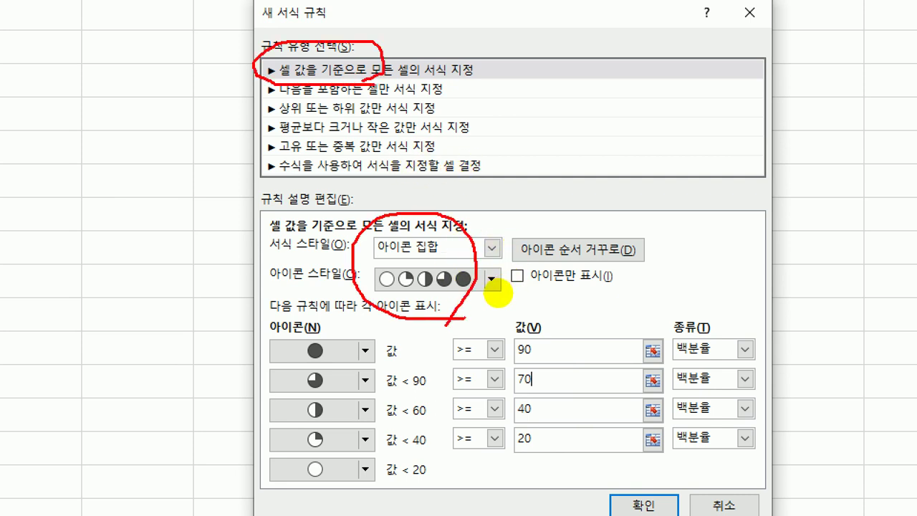
{"action": "mouse_move", "coordinate": [750, 391]}
{"action": "left_mouse_down"}
{"action": "mouse_move", "coordinate": [527, 369]}
{"action": "mouse_move", "coordinate": [681, 304]}
{"action": "mouse_move", "coordinate": [718, 387]}
{"action": "mouse_move", "coordinate": [705, 401]}
{"action": "left_mouse_up"}
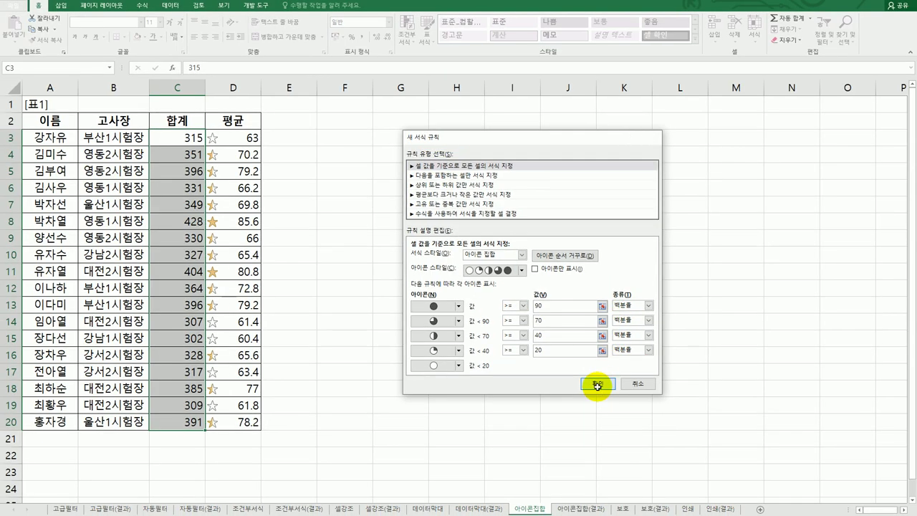
- Apply the 합계 icon rule and compare the icons with the 아이콘집합(결과) sheet
{"action": "left_click", "coordinate": [598, 385]}
{"action": "left_click", "coordinate": [568, 387]}
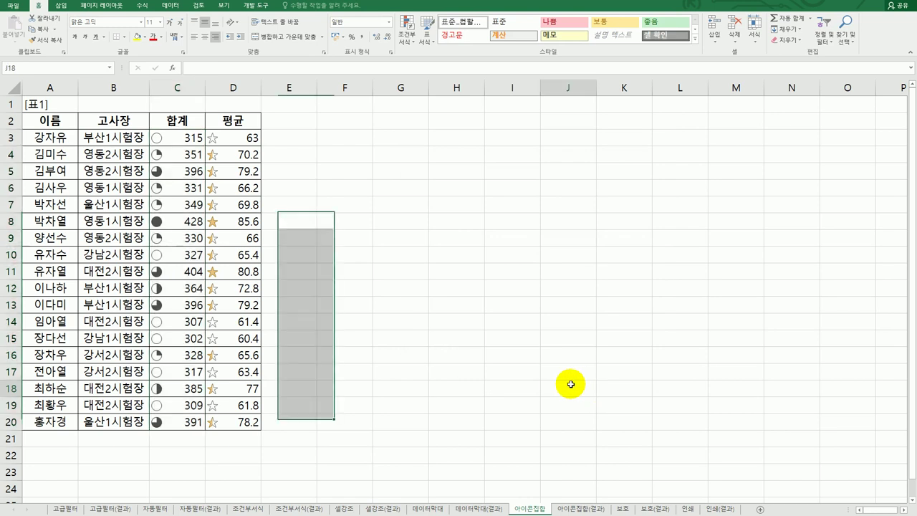
{"action": "left_click", "coordinate": [579, 509]}
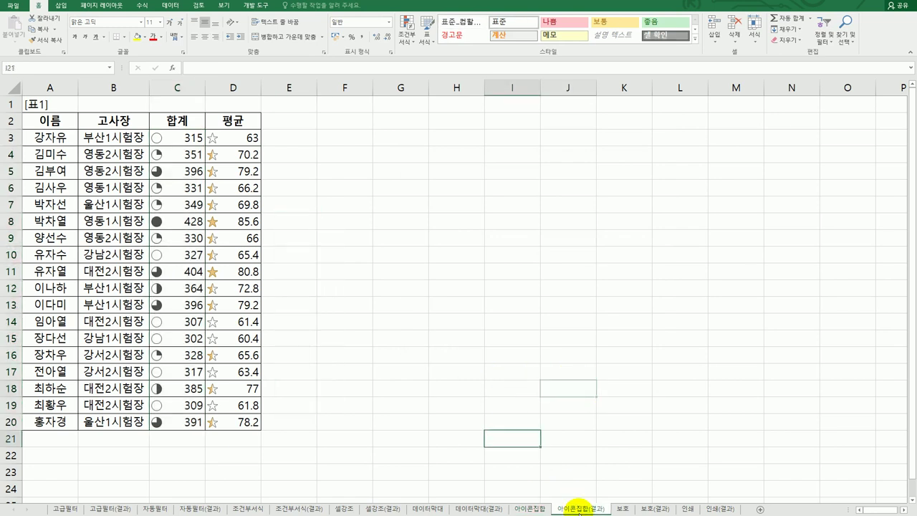